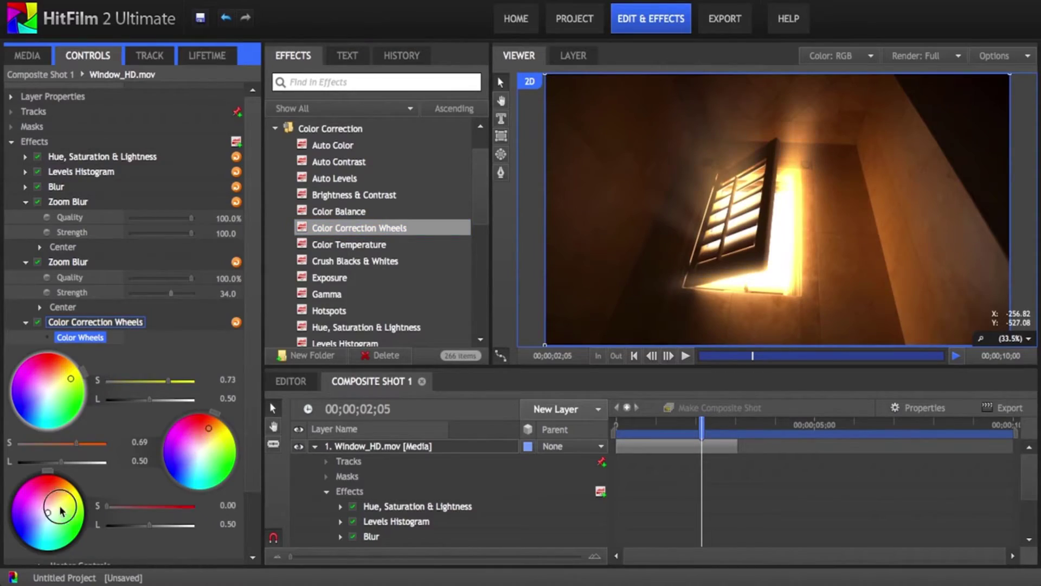
- Finish tuning the window shot's colour wheels and return to the first frame
click(269, 401)
key(Home)
- Play back the warmed window shot, then bring up the Volumetricalicious title composite
key(space)
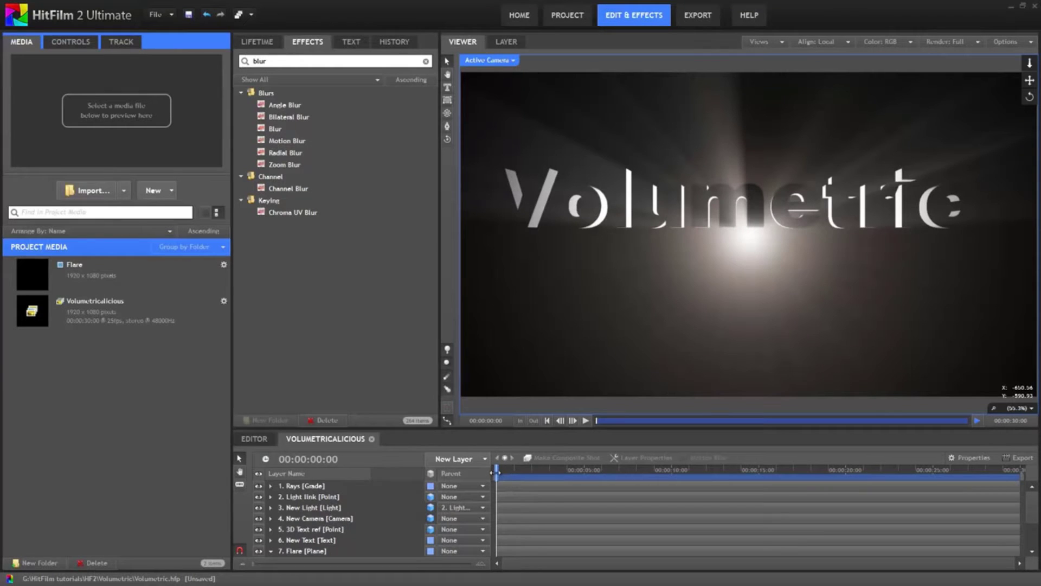
click(755, 212)
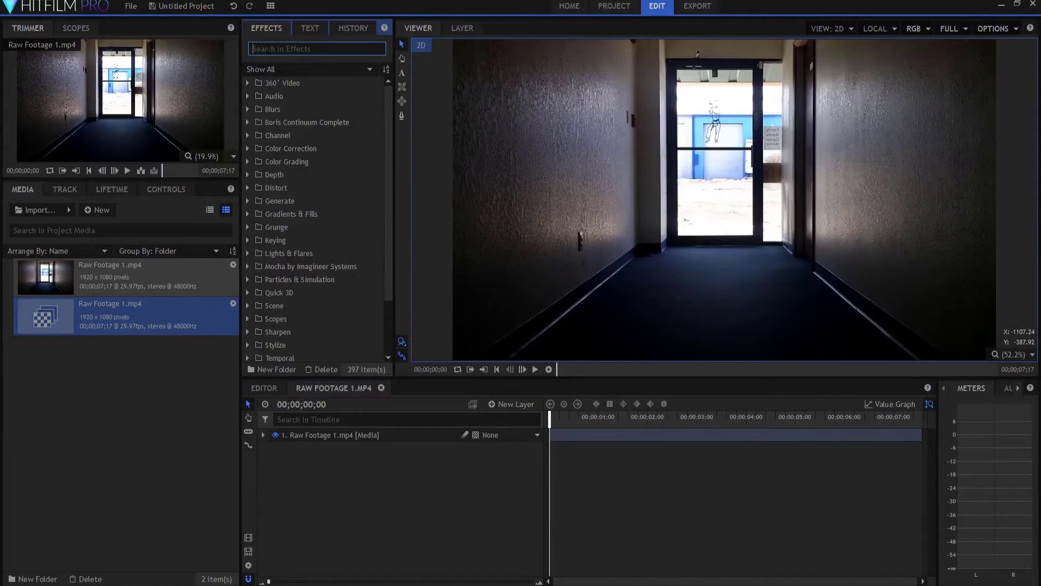
- Apply Auto Volumetrics to the hallway footage, preview it, and move the ray centre up toward the door
text(volum)
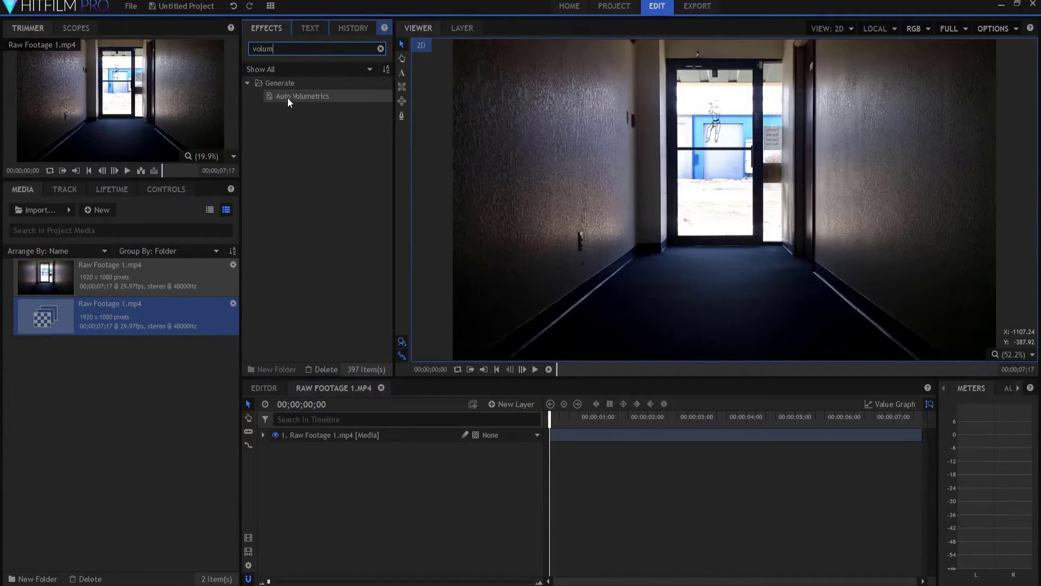
drag(290, 99, 309, 434)
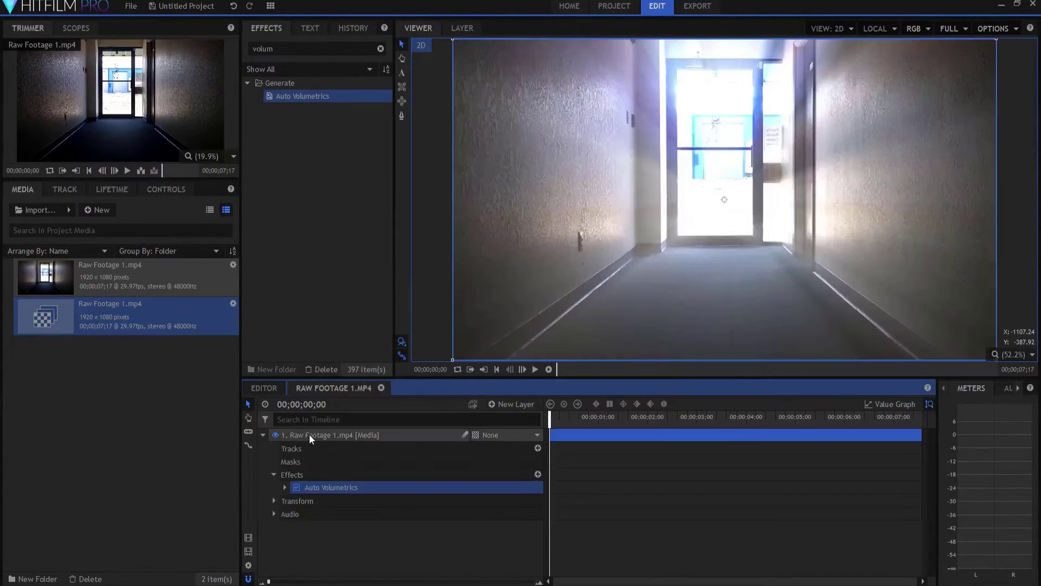
click(534, 368)
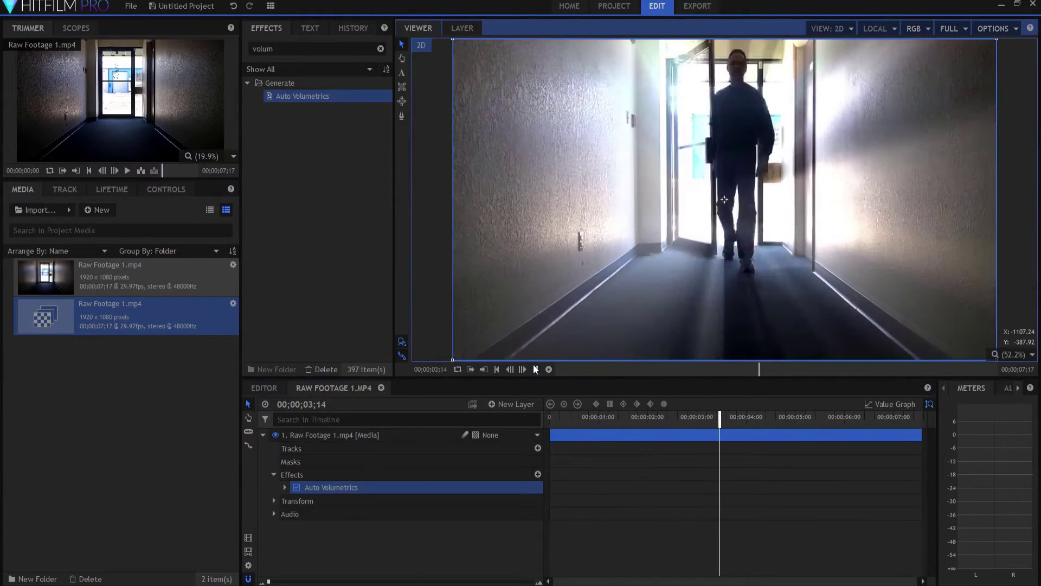
click(534, 369)
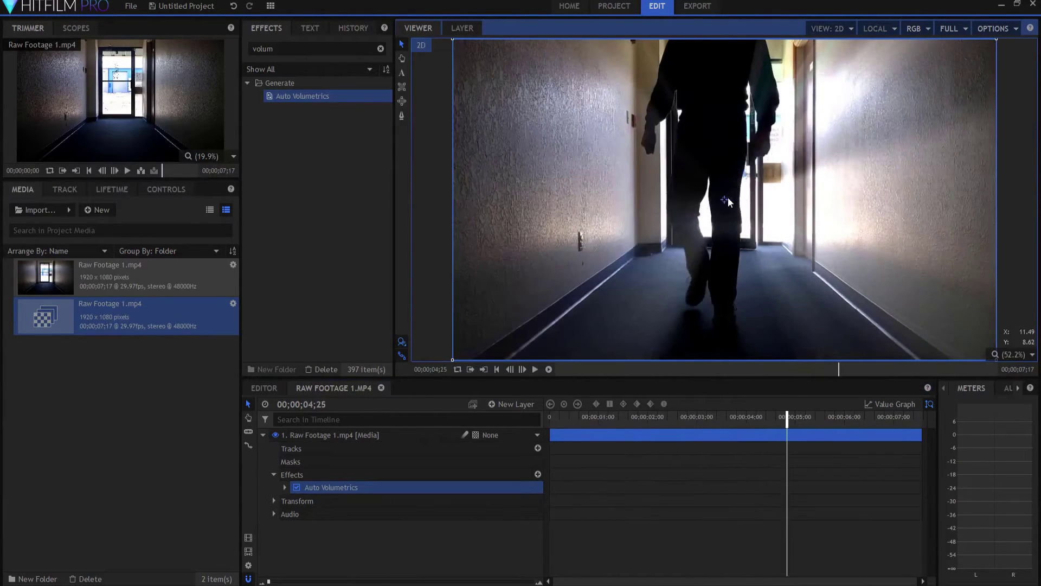
drag(728, 200, 737, 157)
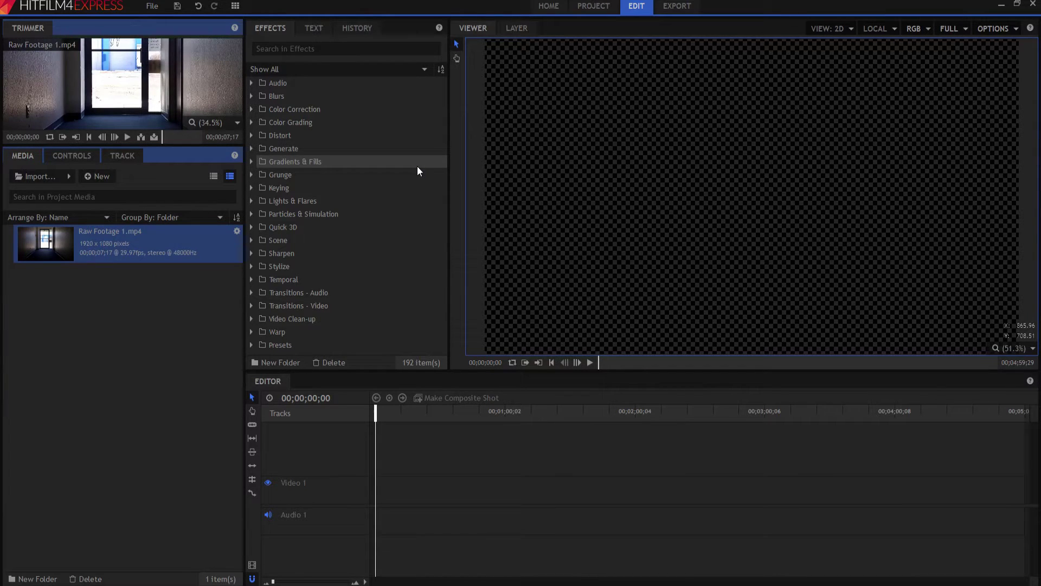
- Make a 1920×1080, 29.97 fps composite shot from Raw Footage 1.mp4
right_click(84, 239)
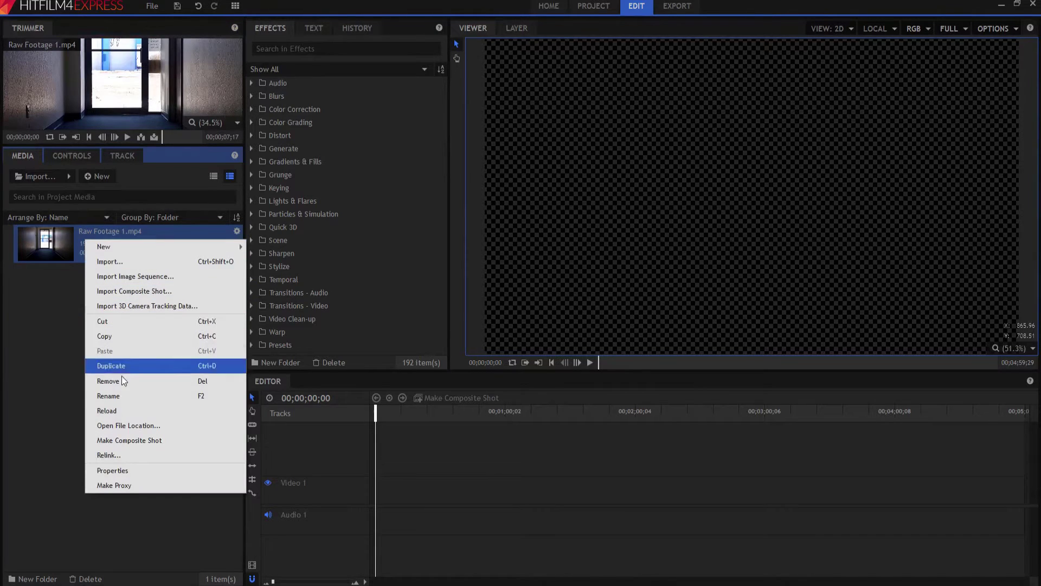
click(134, 439)
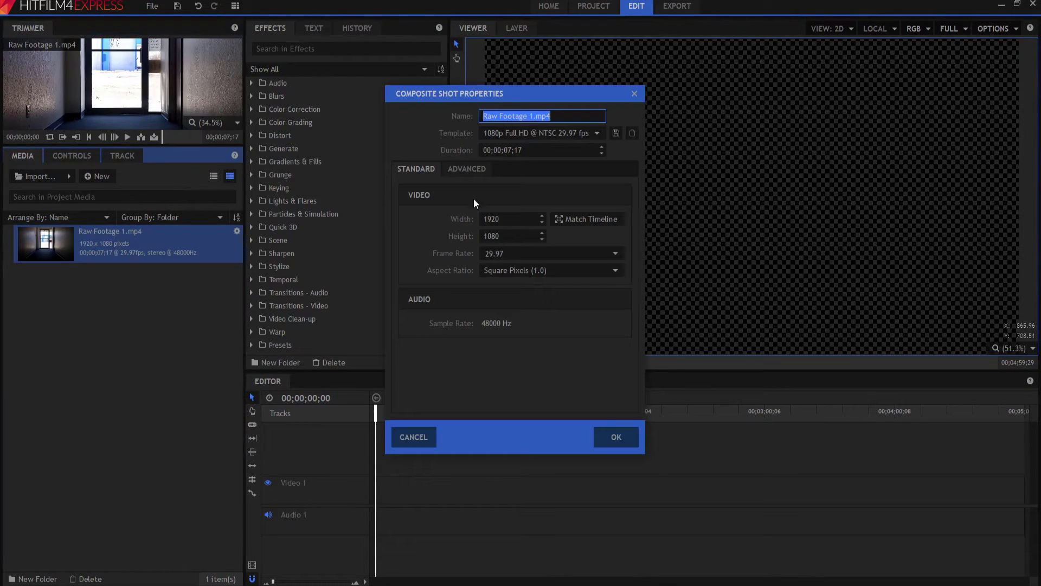
click(613, 437)
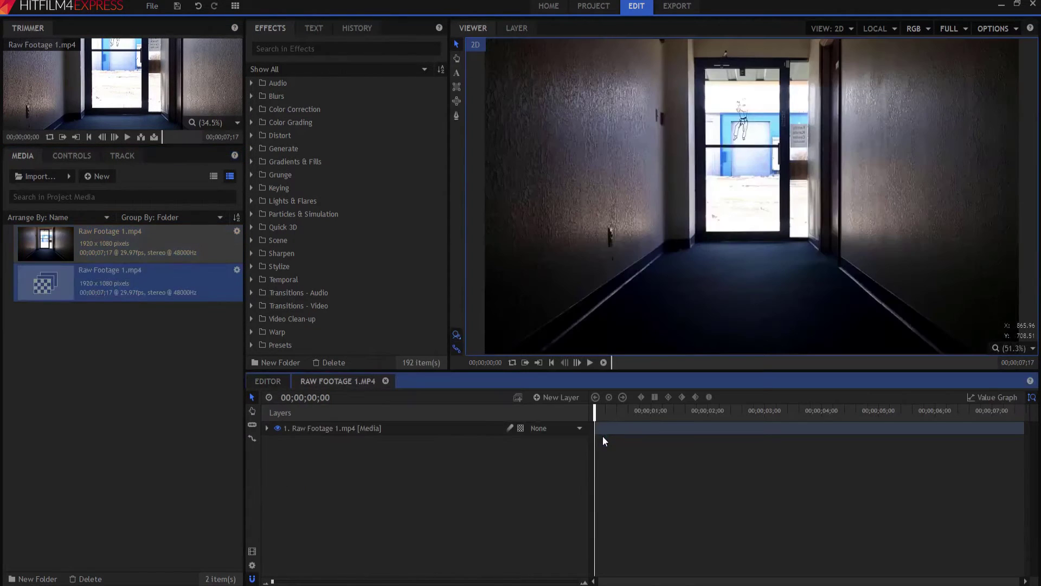
- Duplicate the hallway footage layer and rename the top copy 'Volumetric Lighting'
click(320, 428)
right_click(320, 428)
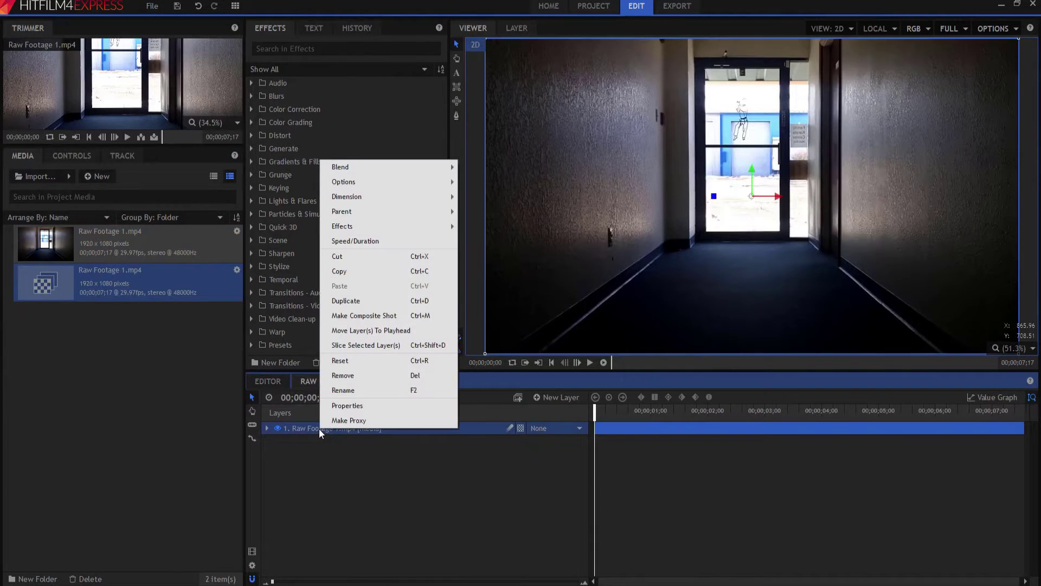
click(353, 301)
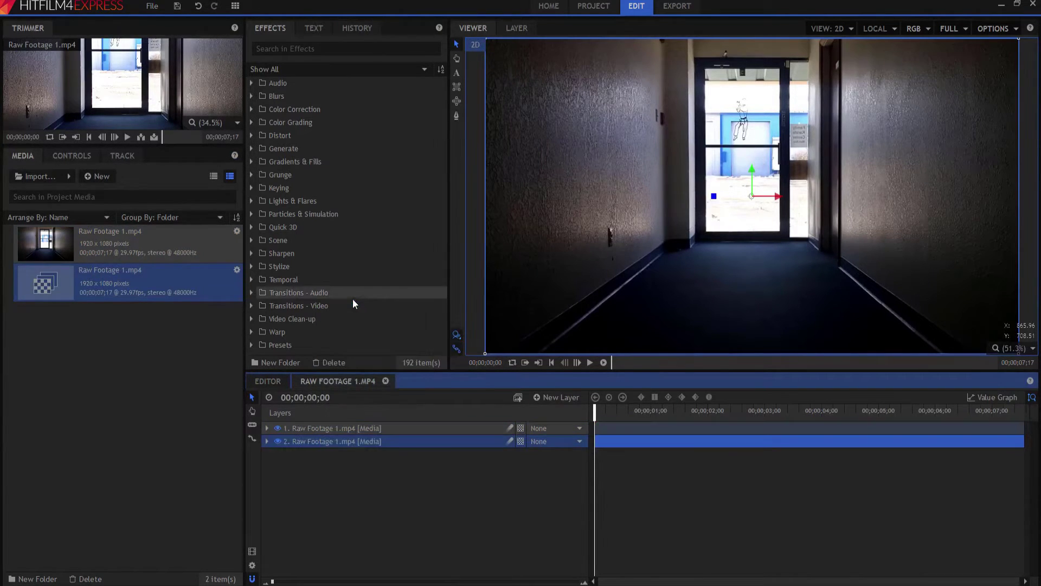
click(333, 428)
double_click(354, 433)
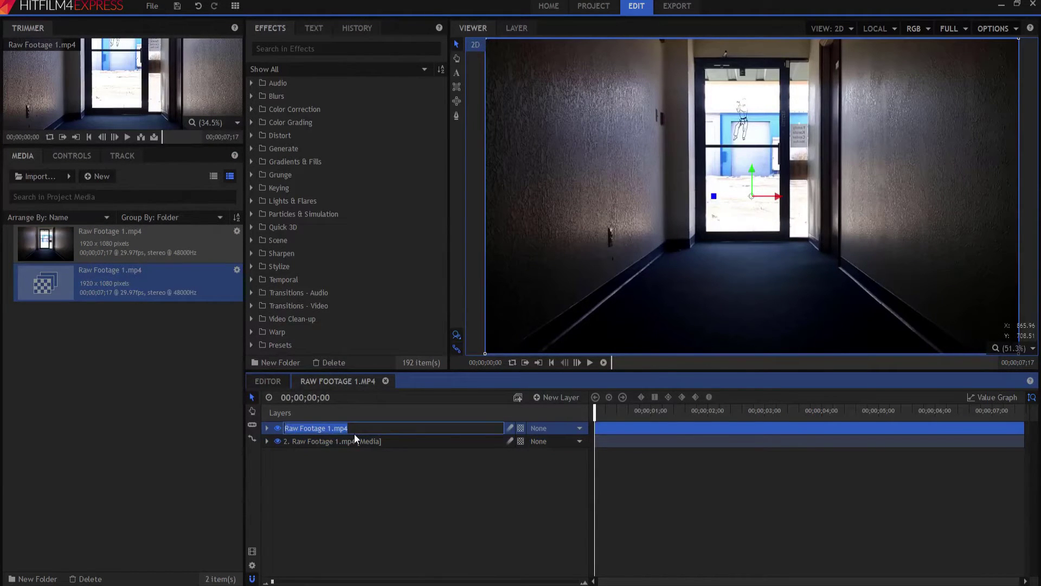
text(Volumetric )
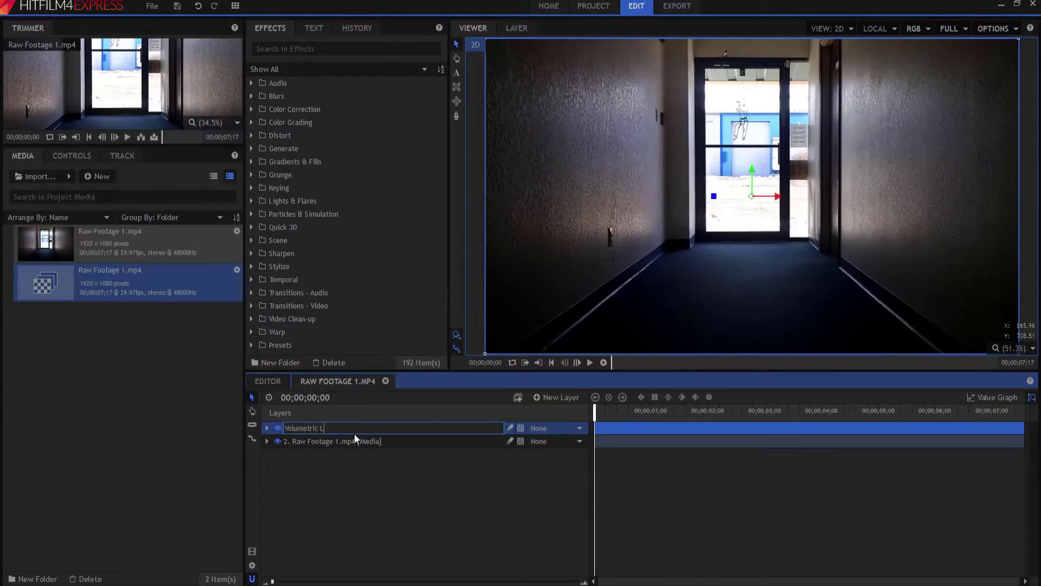
text(Lighting)
key(Return)
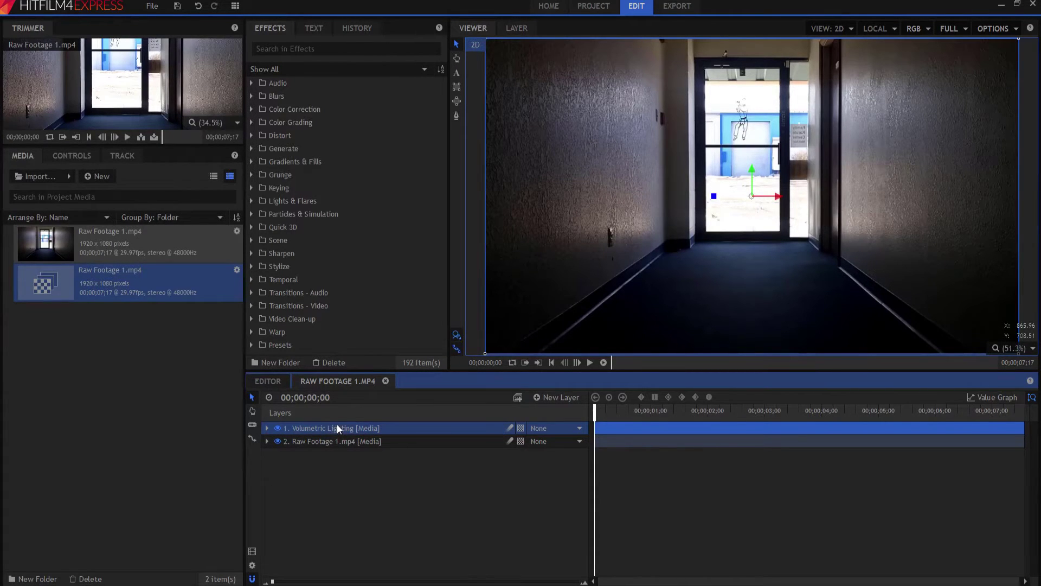
- Apply Hue, Saturation & Lightness to the Volumetric Lighting layer
click(293, 48)
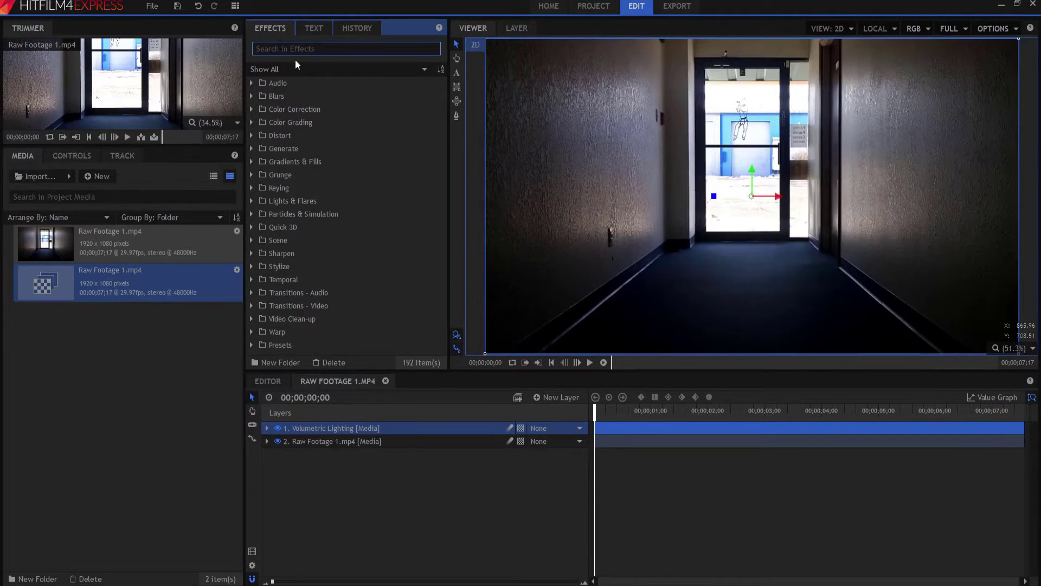
text(hue)
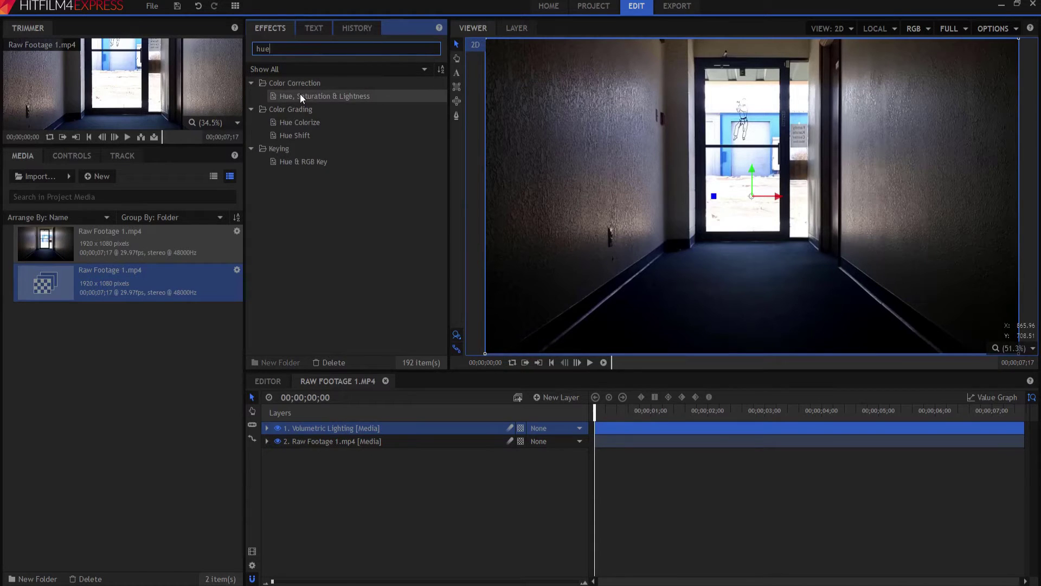
drag(300, 94, 313, 429)
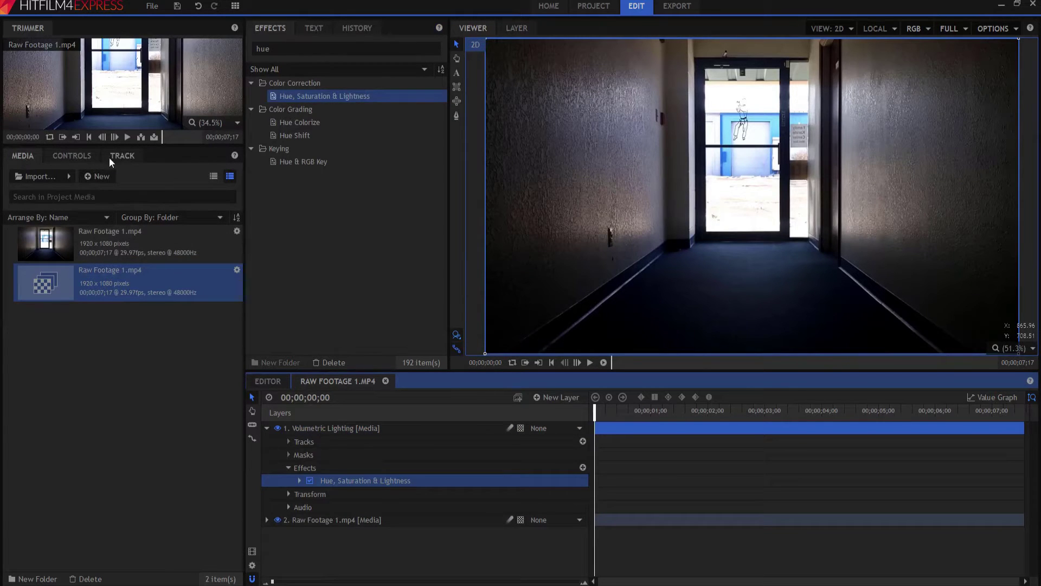
- Set its Master saturation to -100 so the hallway renders in greyscale
click(62, 155)
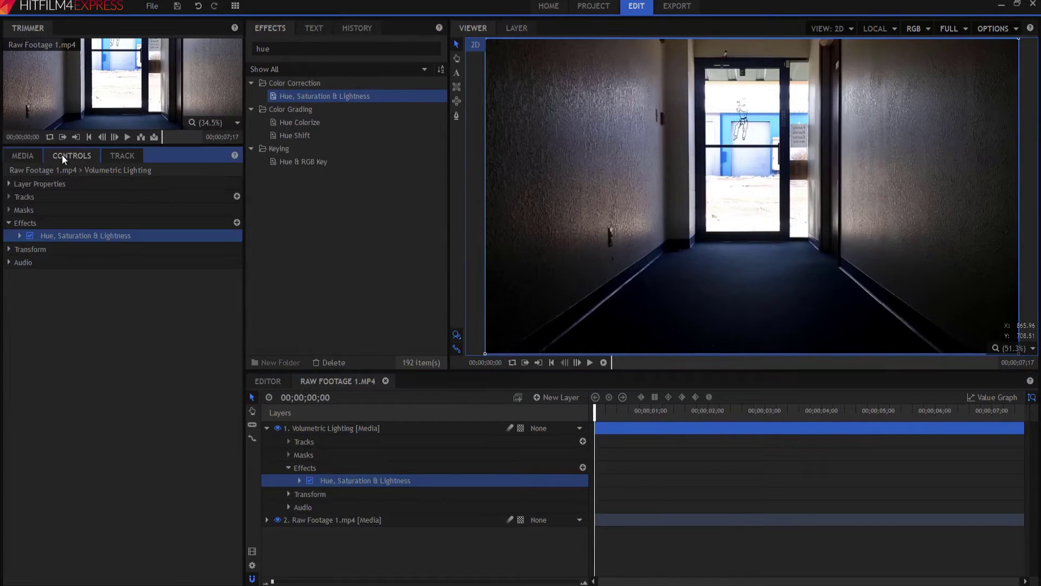
click(19, 237)
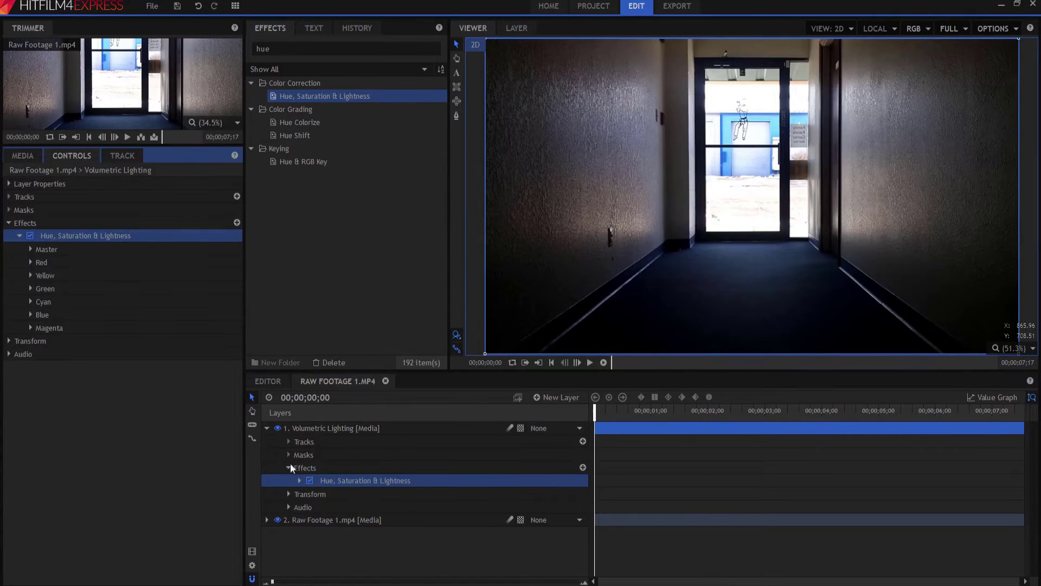
click(30, 248)
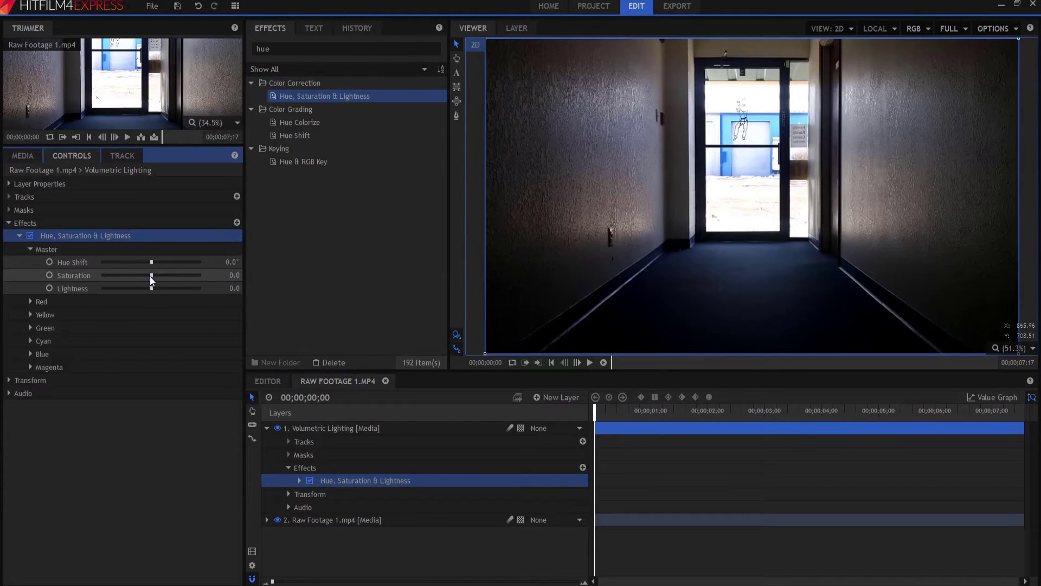
drag(151, 275, 120, 277)
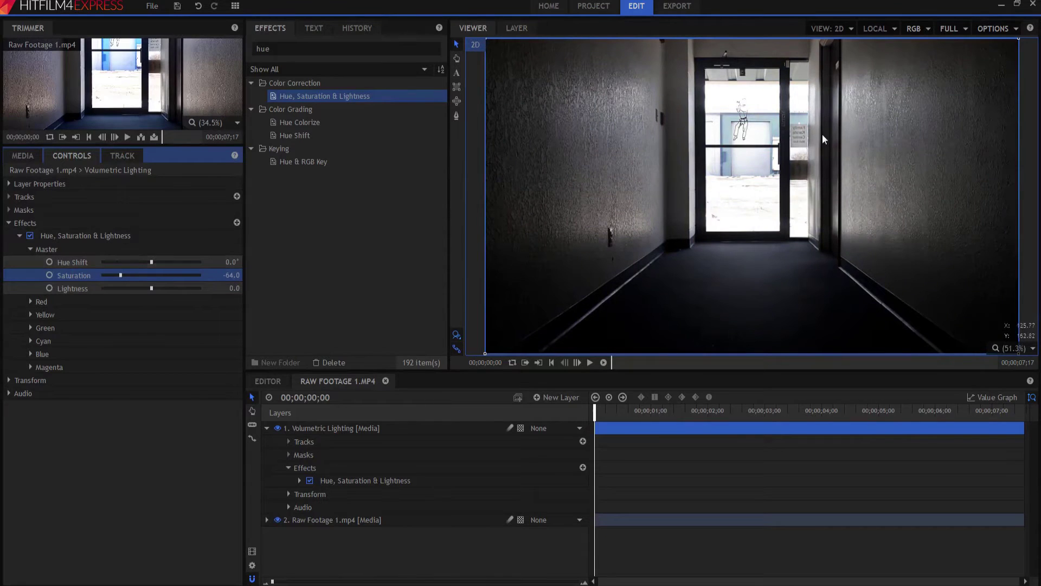
drag(122, 275, 24, 271)
click(19, 236)
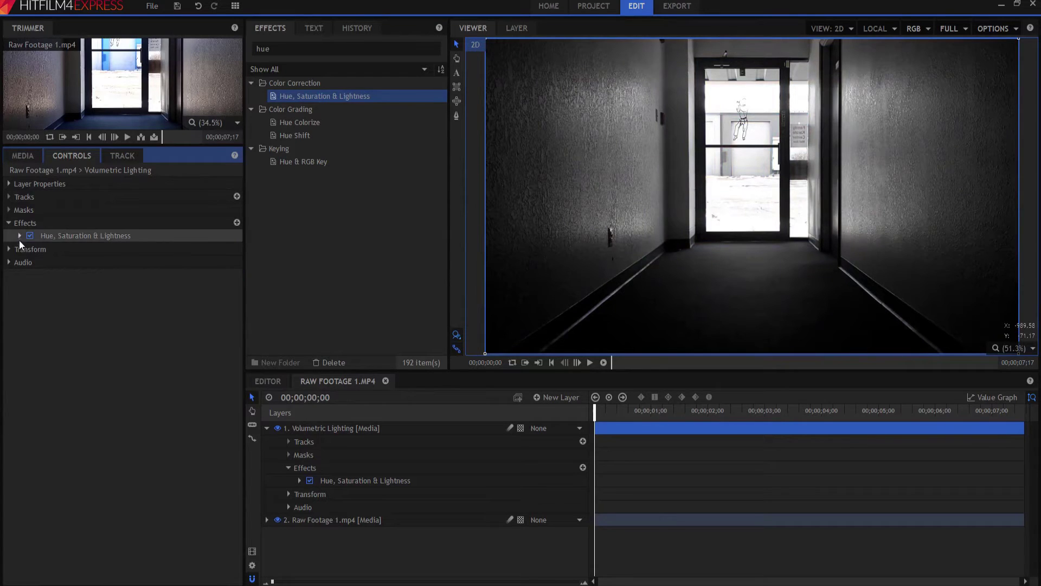
- Add Curves to Volumetric Lighting and raise its black point to crush the hallway to black
double_click(263, 49)
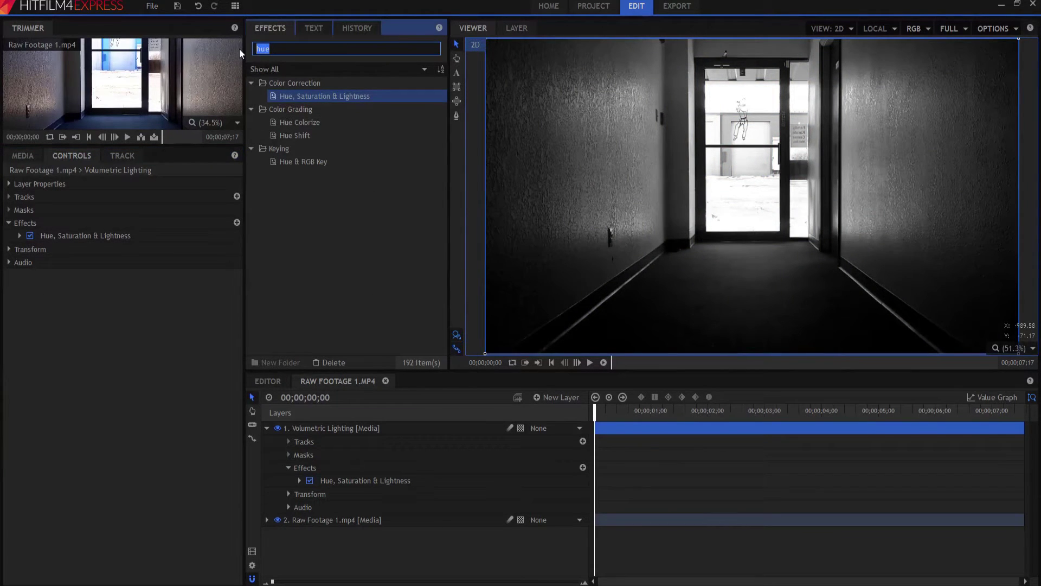
text(curve)
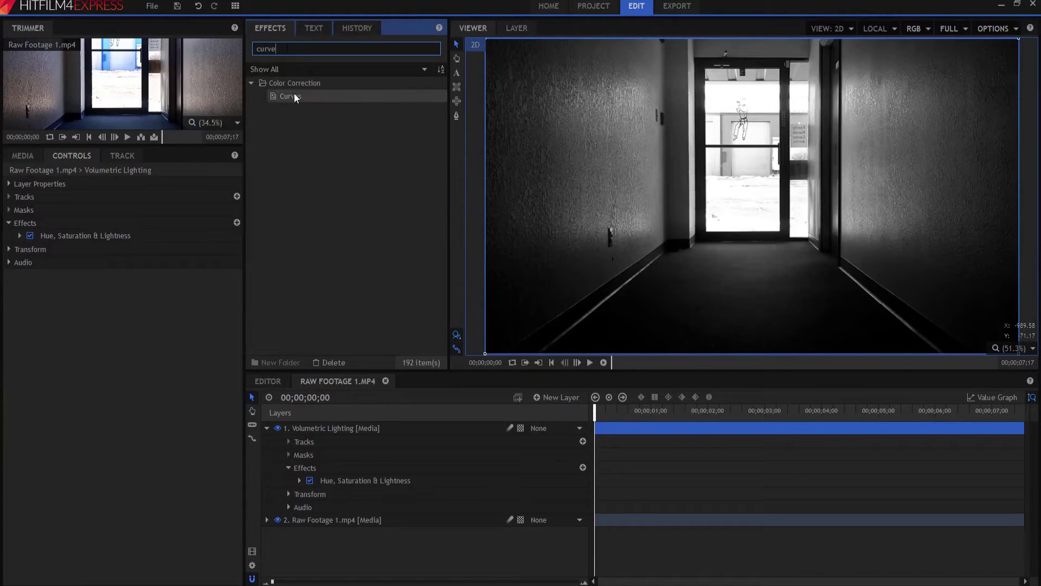
drag(296, 98, 48, 245)
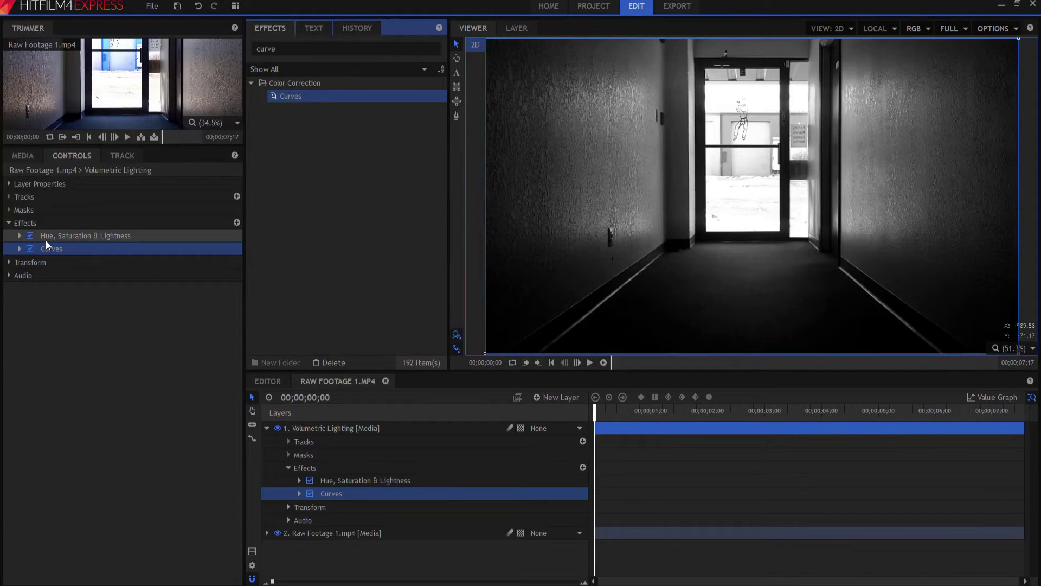
click(19, 248)
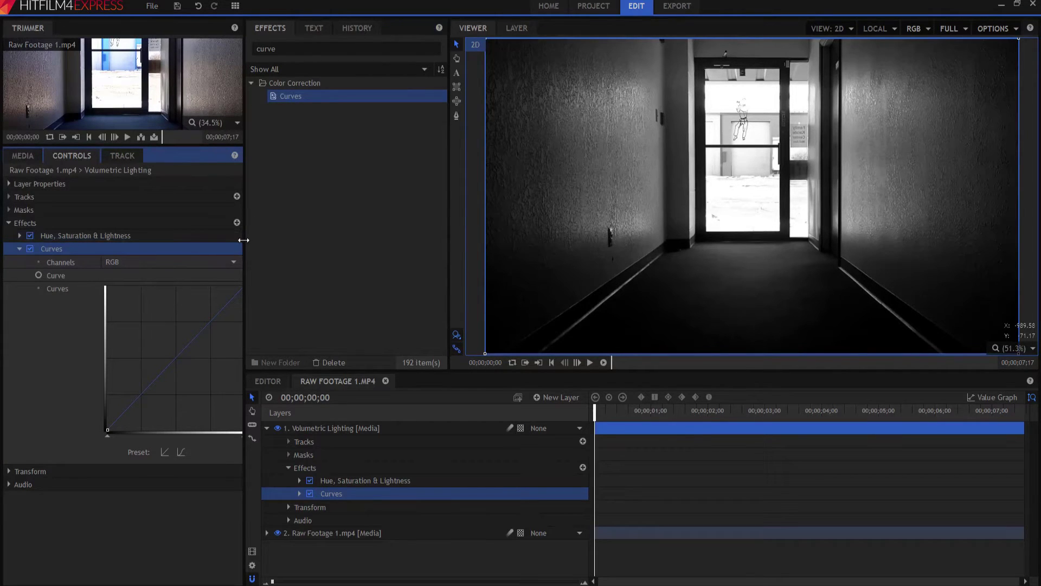
drag(243, 240, 285, 241)
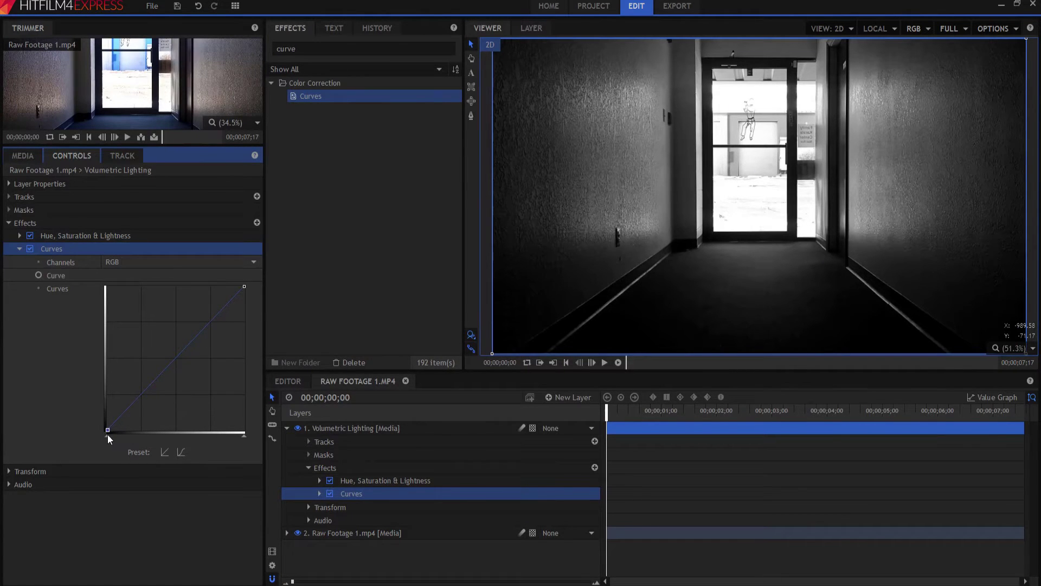
drag(109, 434, 195, 427)
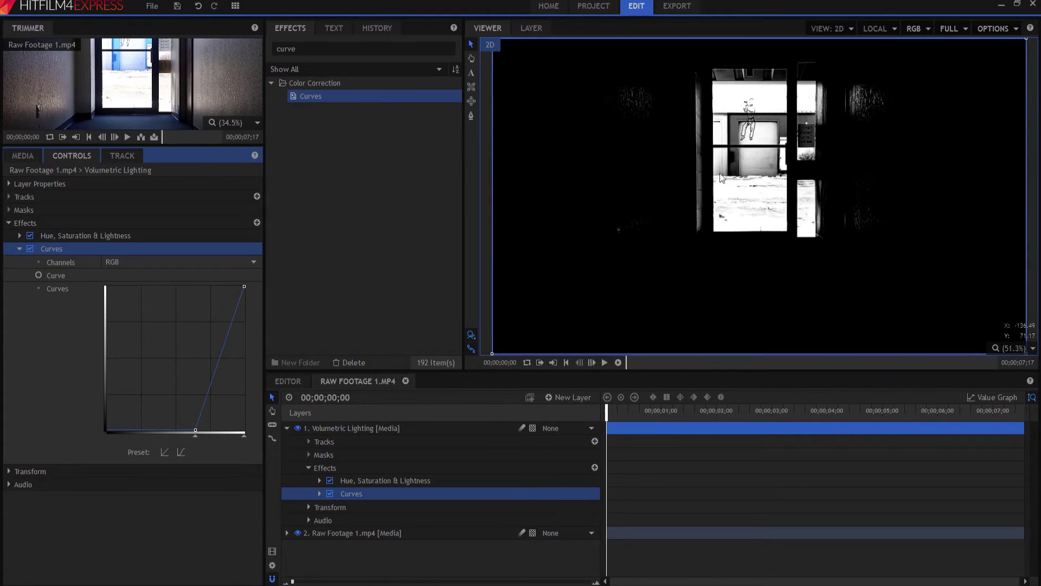
- Mask the doorway with a rectangle on Volumetric Lighting and hide the Raw Footage layer
click(472, 90)
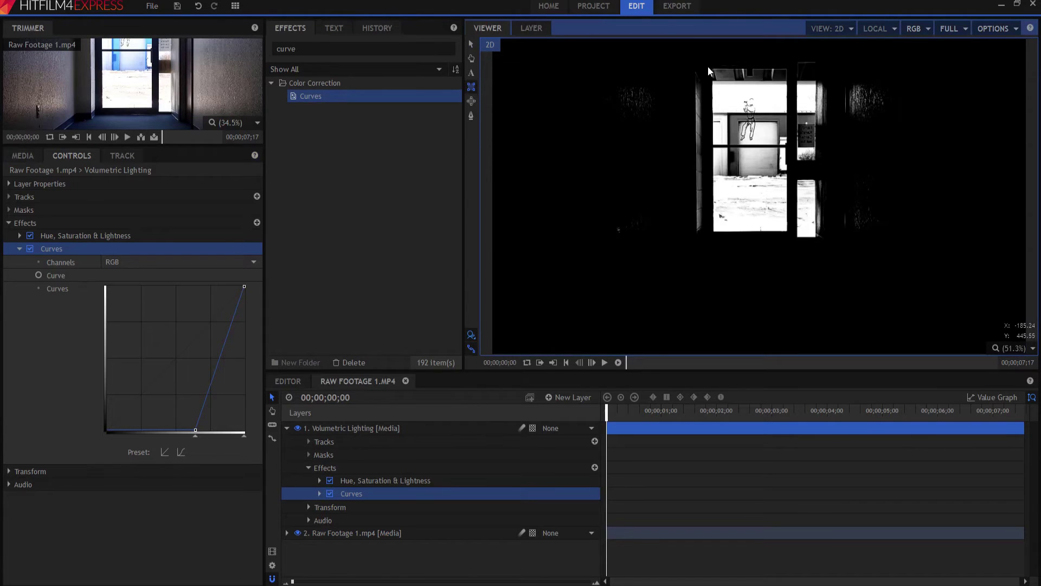
drag(707, 66, 815, 242)
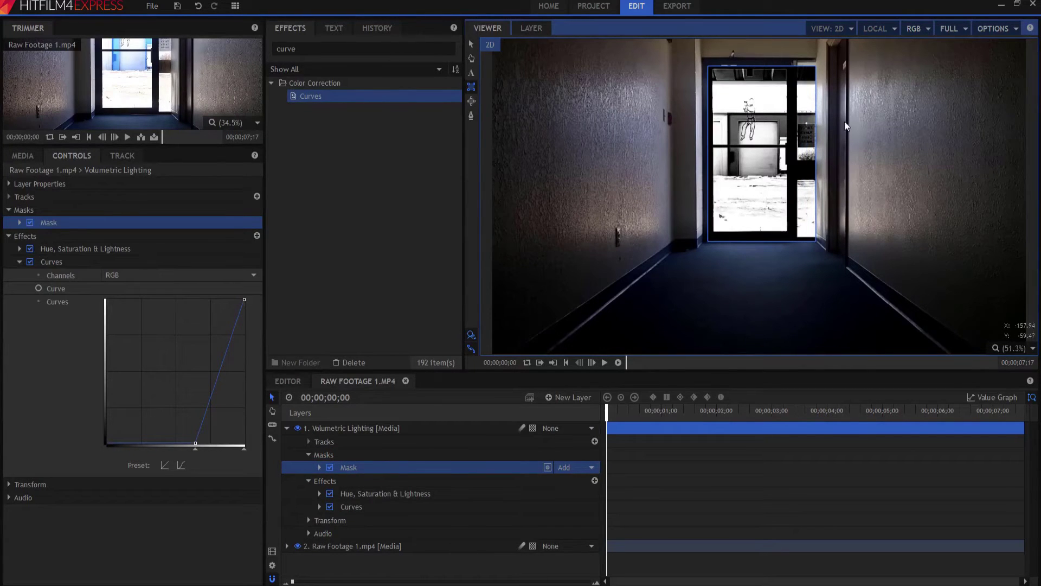
click(298, 546)
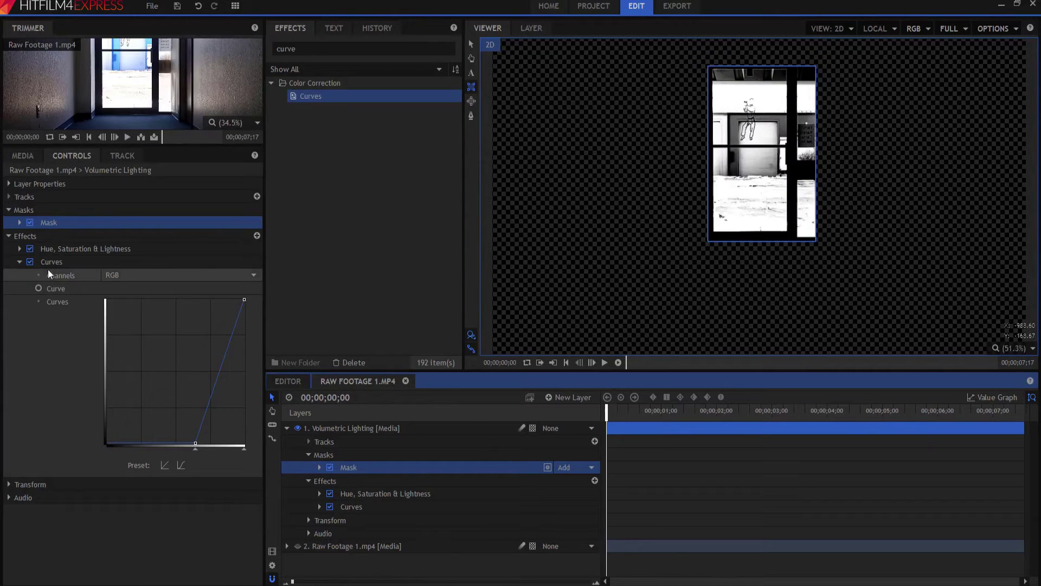
click(19, 262)
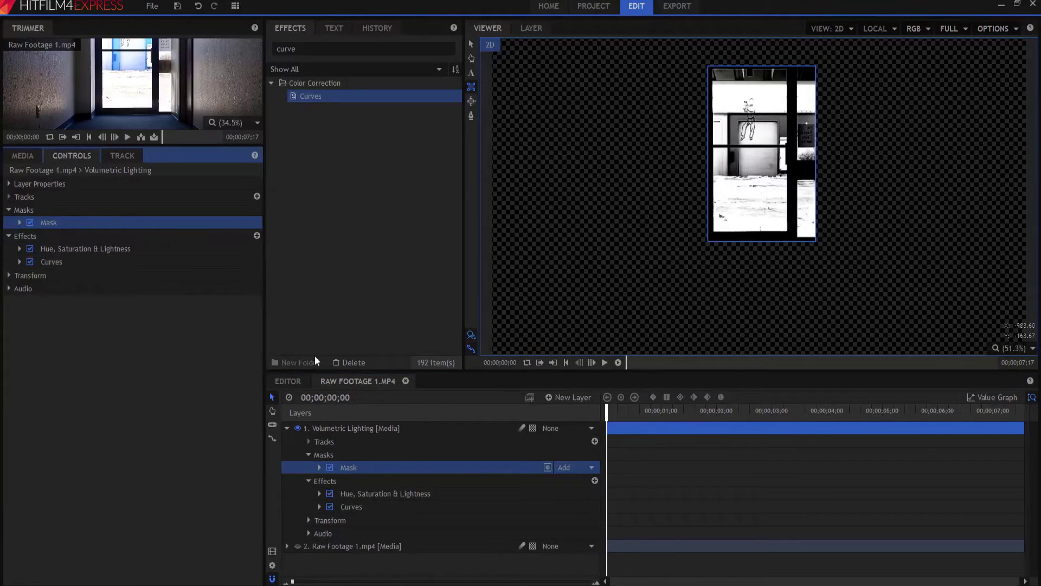
double_click(285, 48)
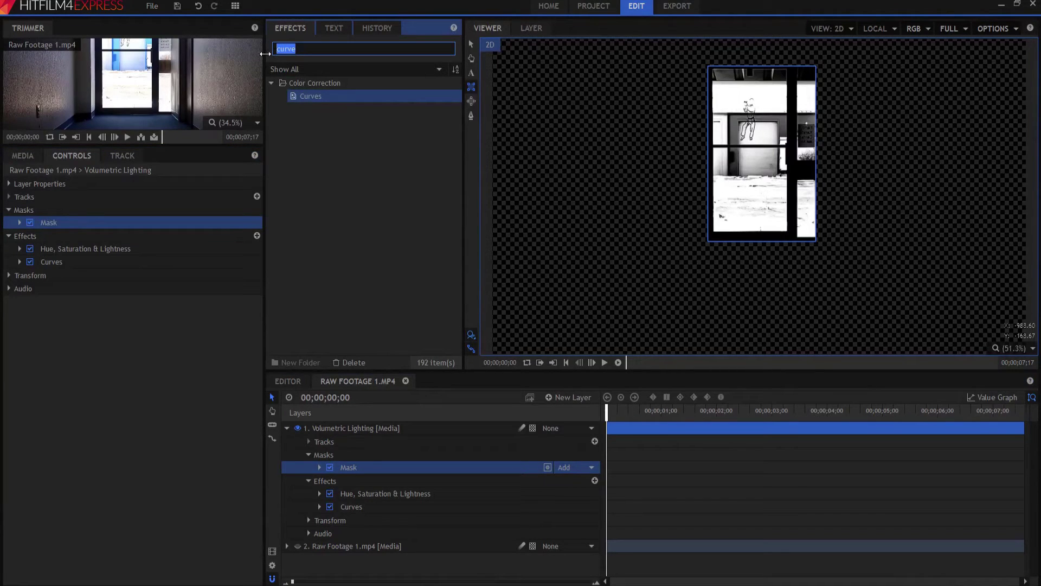
- Add Zoom Blur to Volumetric Lighting and push its Strength up to 100
text(blur)
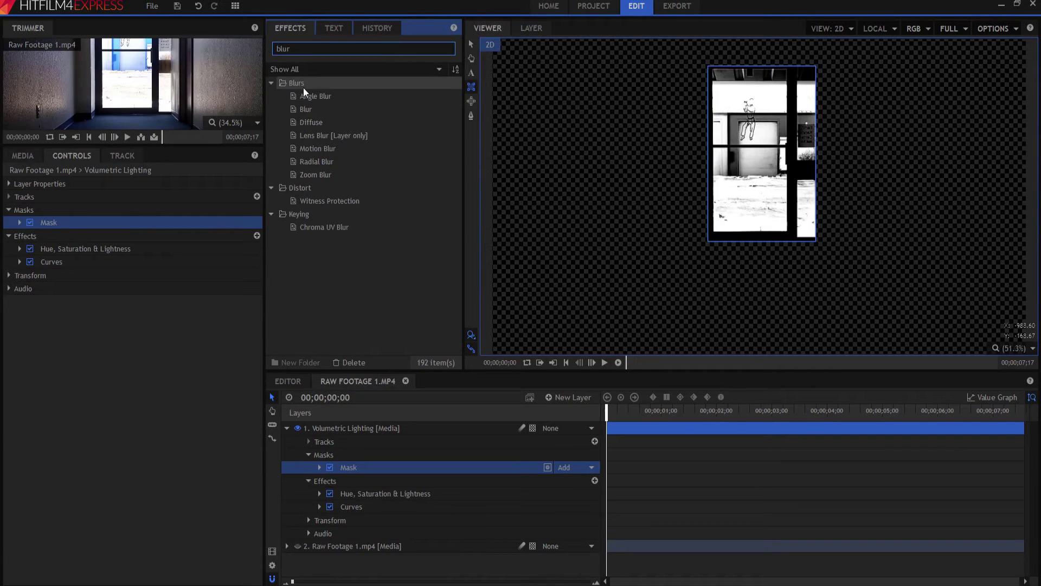
drag(313, 176, 44, 267)
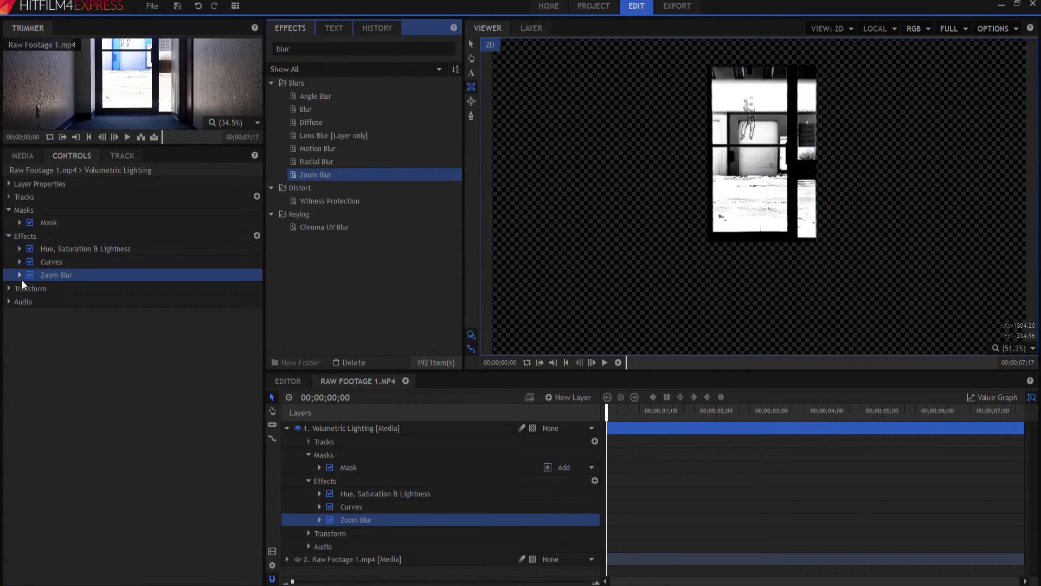
click(20, 276)
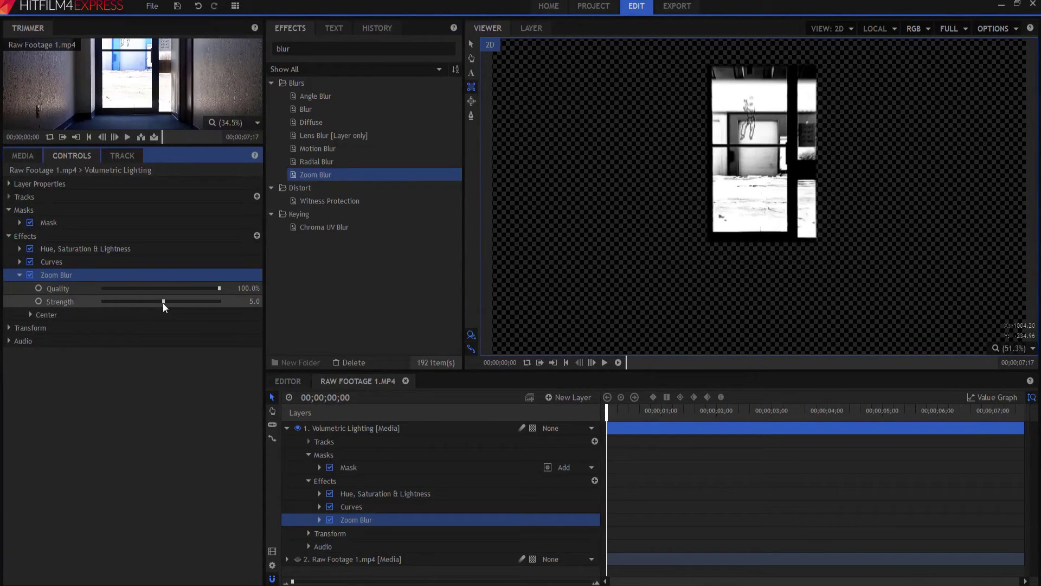
drag(163, 303, 251, 304)
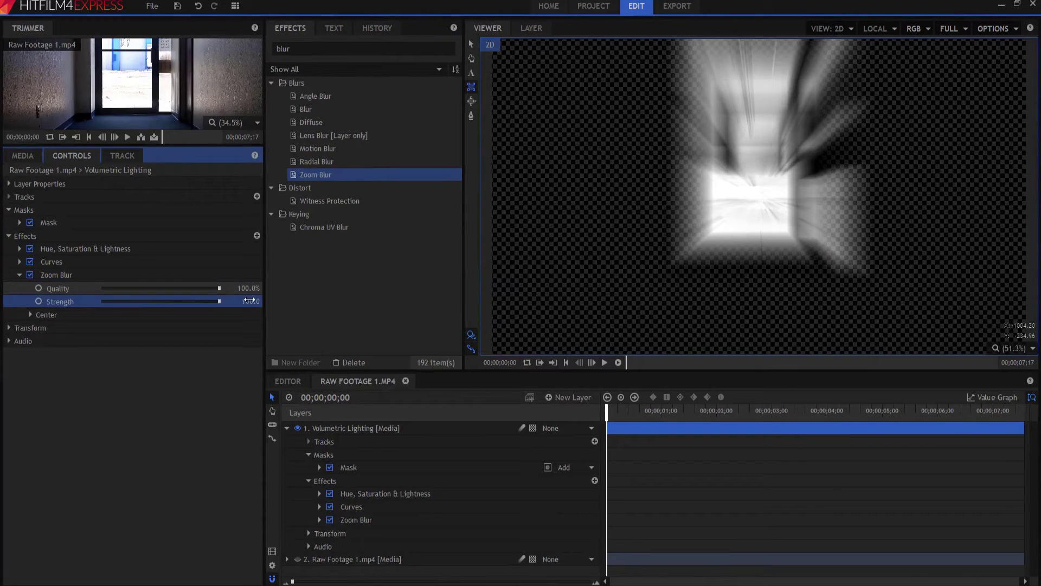
click(32, 314)
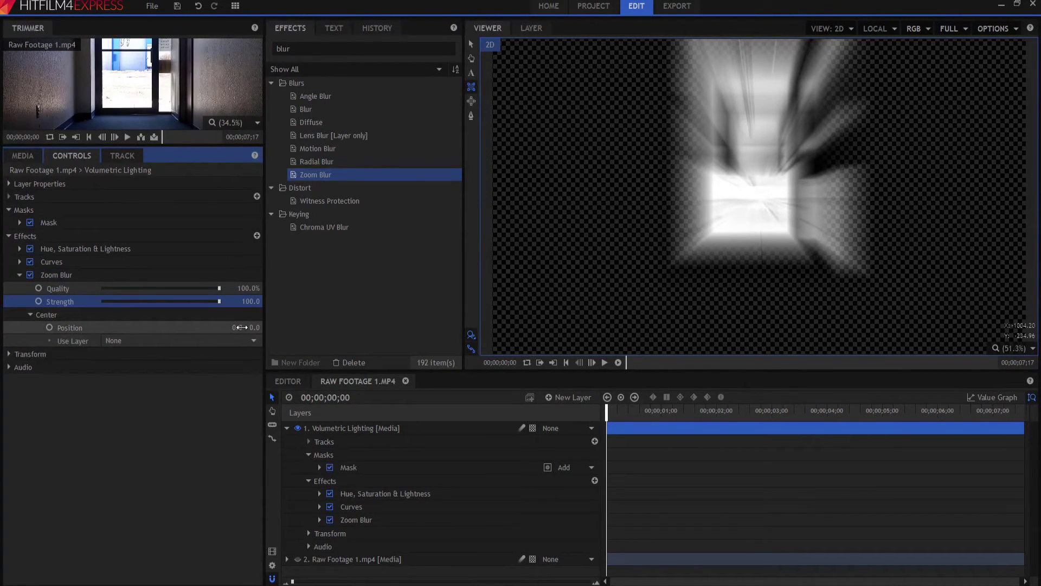
click(62, 325)
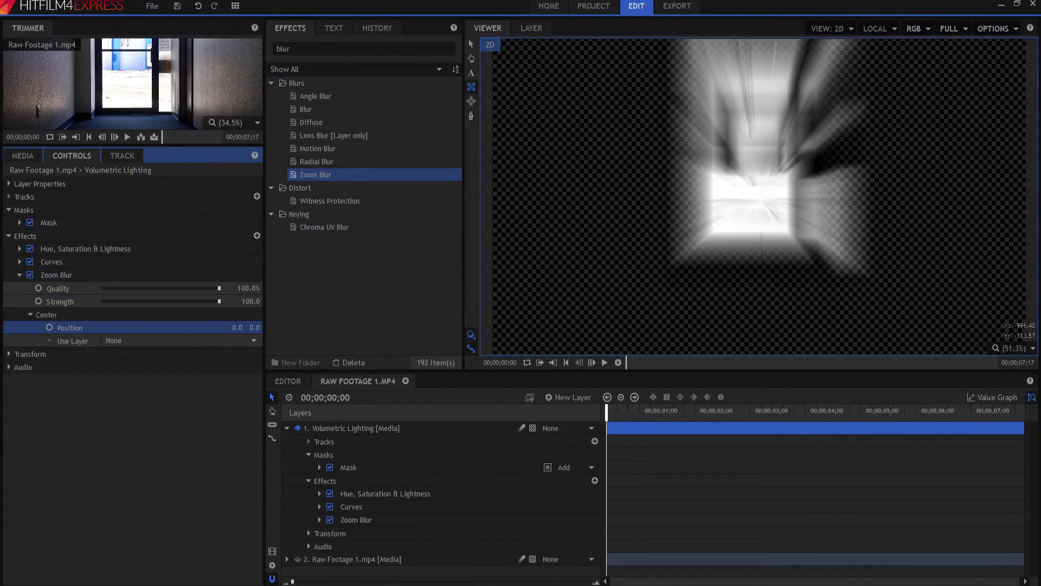
mouse_move(236, 327)
mouse_down()
mouse_move(266, 327)
mouse_move(235, 327)
mouse_up()
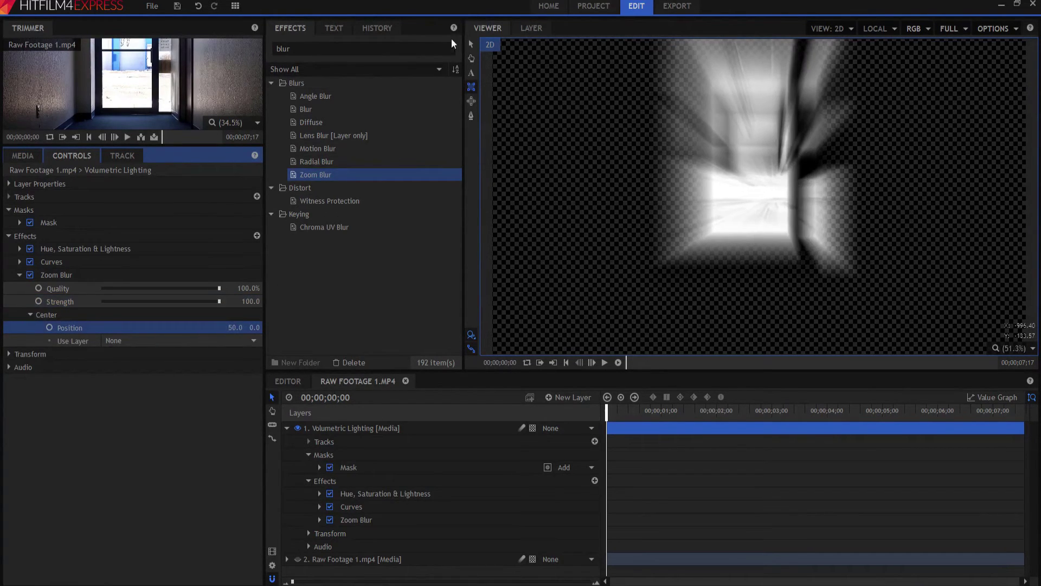
click(470, 46)
mouse_move(255, 328)
mouse_down()
mouse_move(271, 328)
mouse_move(252, 328)
mouse_up()
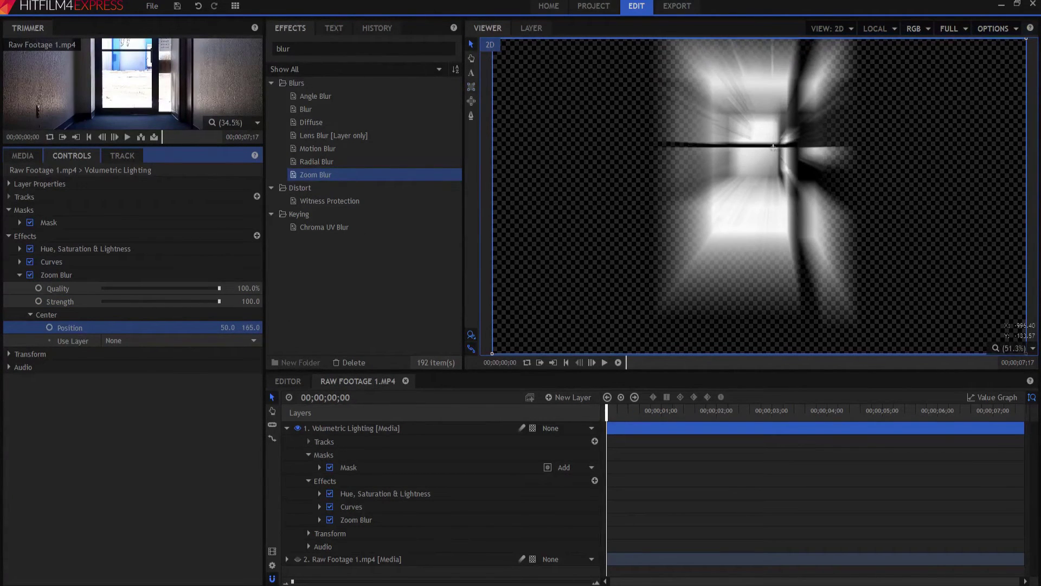
click(227, 328)
text(0)
key(Tab)
text(0)
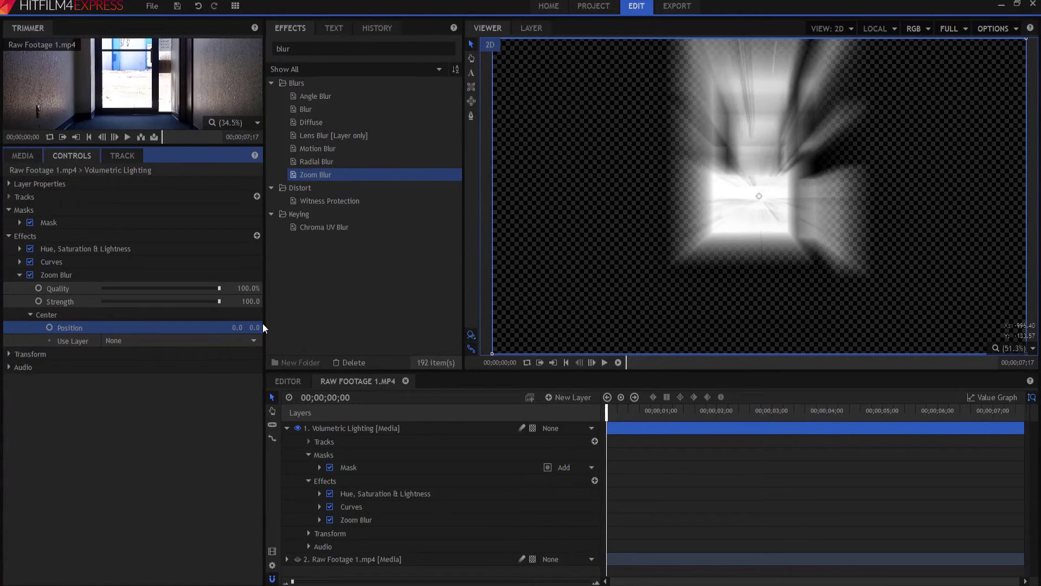
- Add a new Point layer and name it Control
click(565, 398)
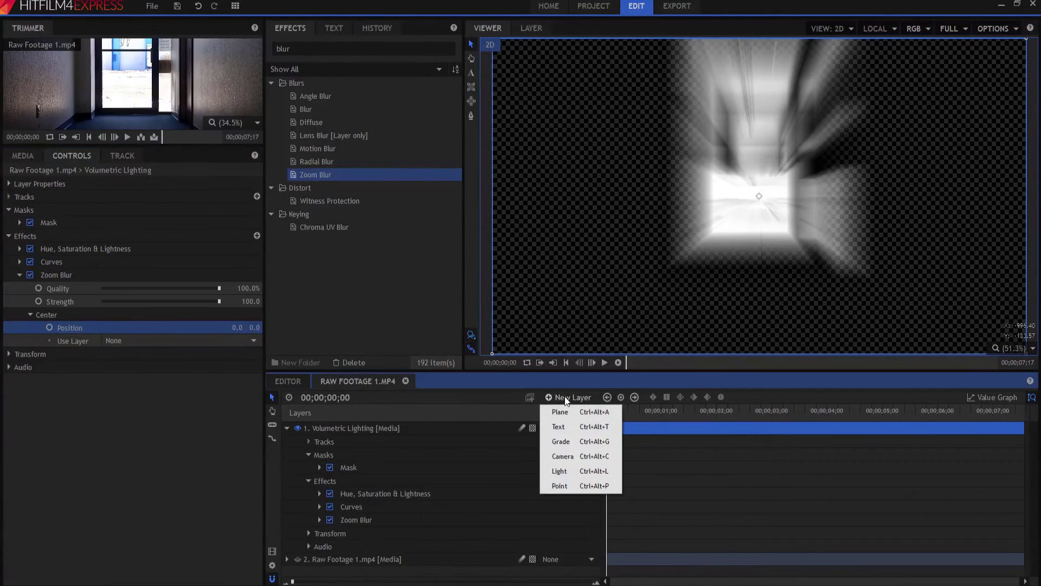
click(556, 486)
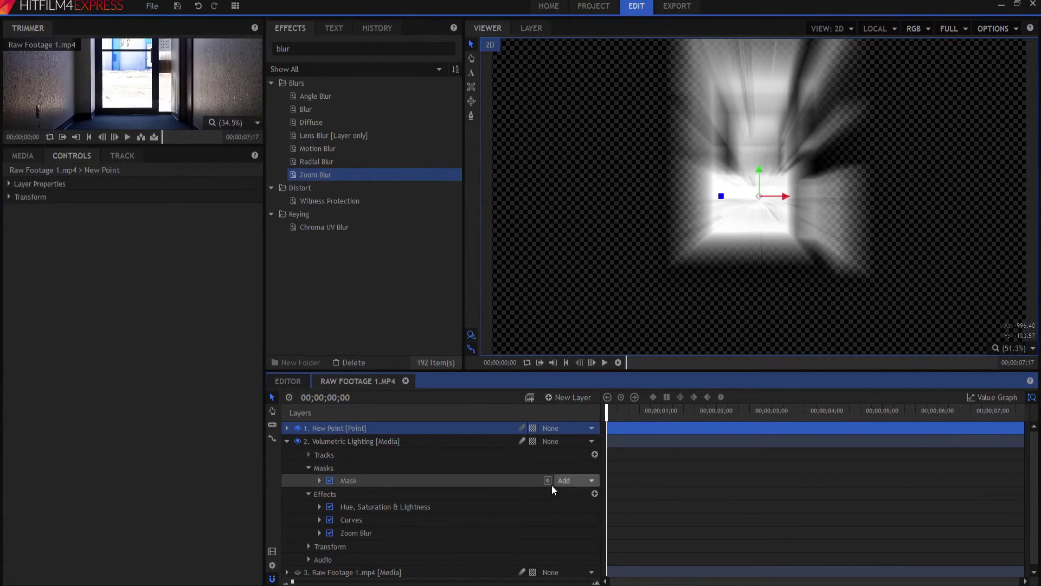
double_click(326, 429)
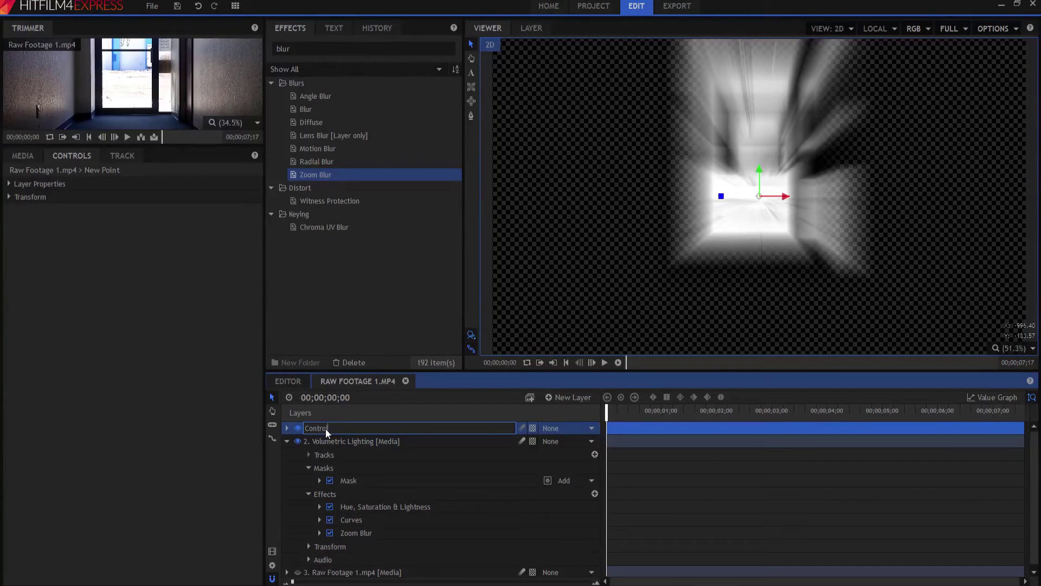
key(Return)
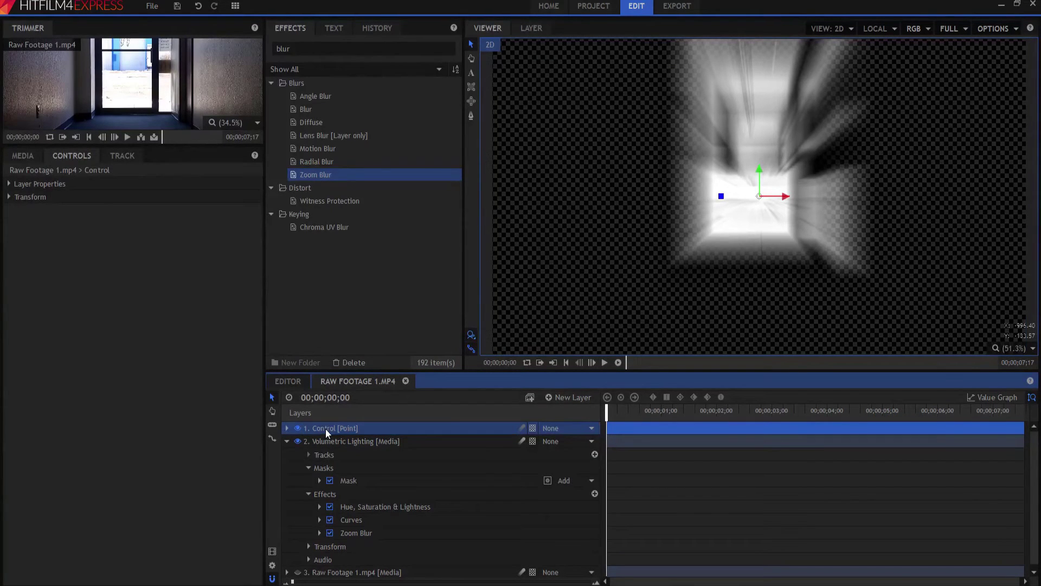
- Link the Zoom Blur centre to the Control layer and move the point up the corridor
click(362, 532)
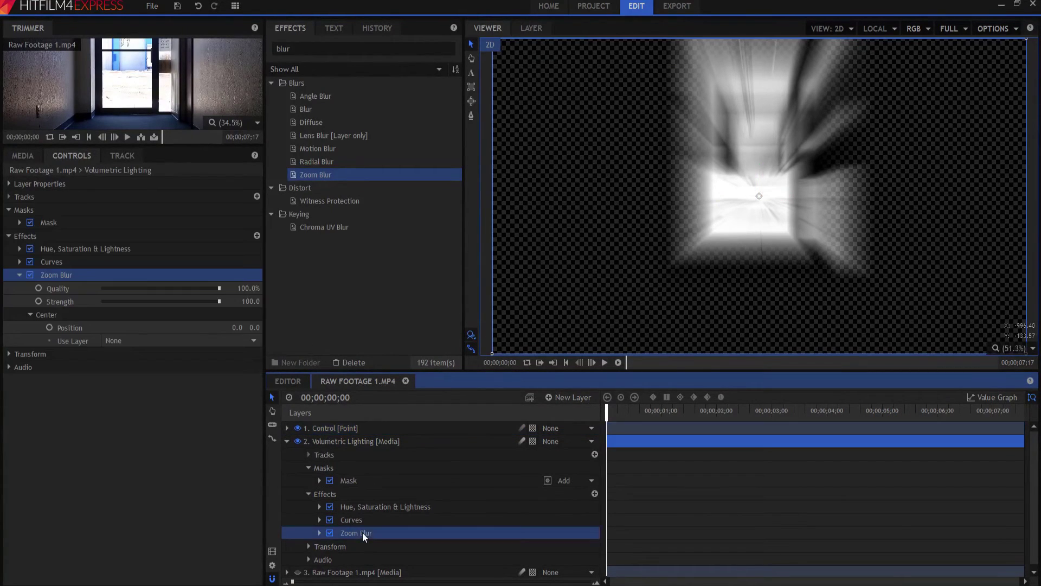
click(147, 342)
click(140, 362)
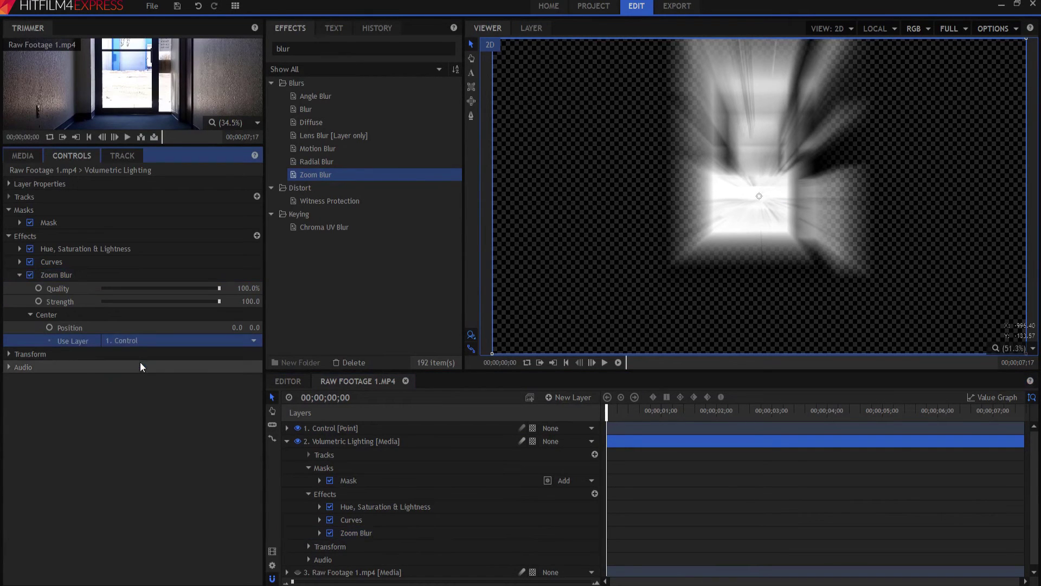
click(334, 428)
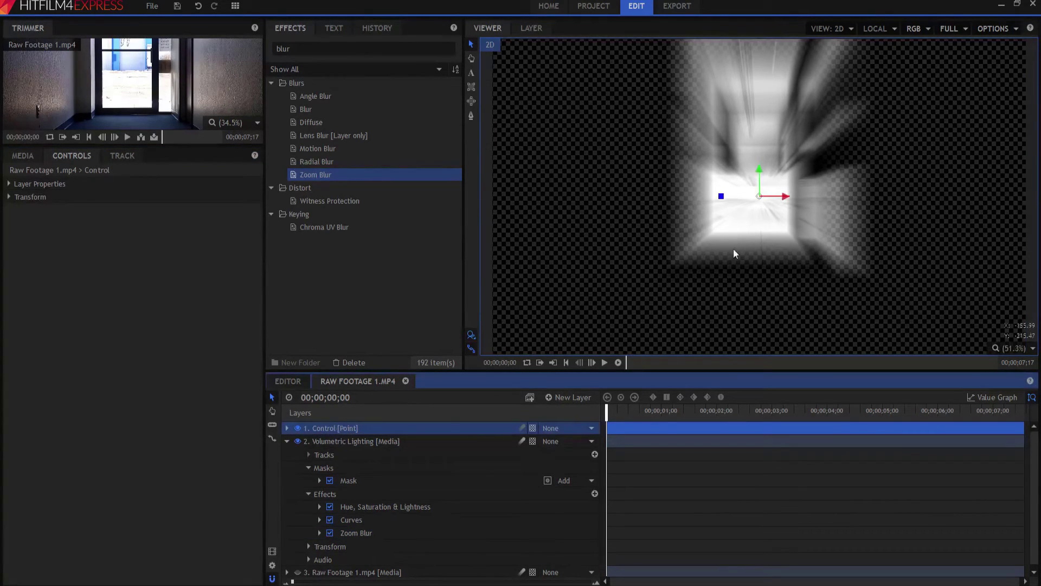
drag(760, 196, 760, 142)
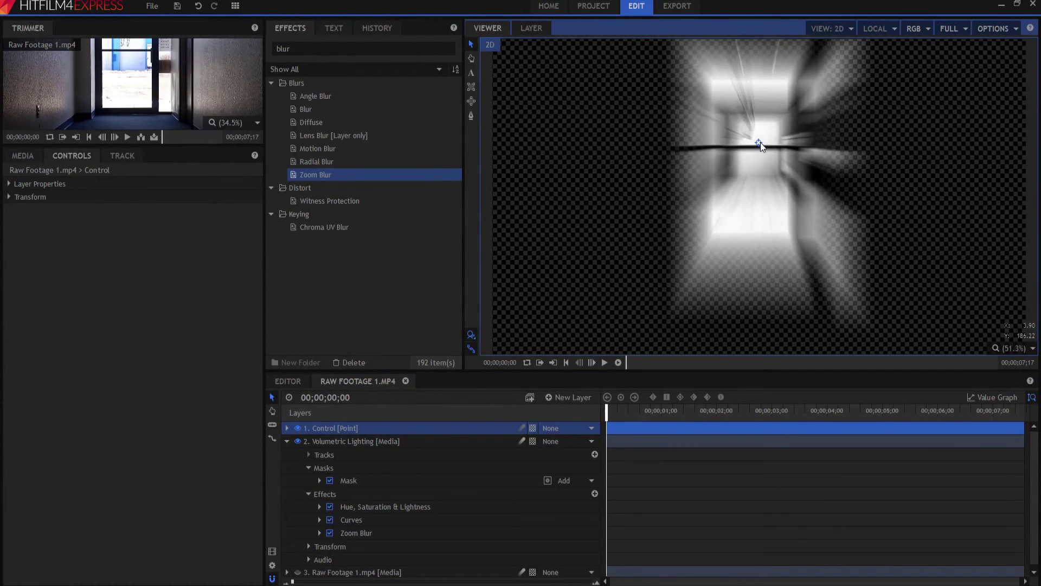
click(287, 441)
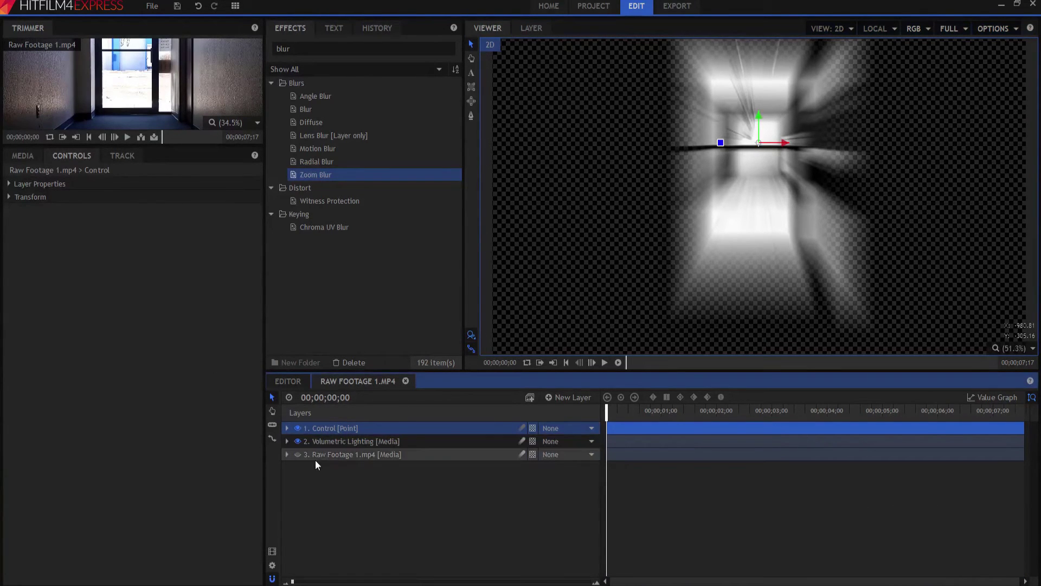
- Add a second Zoom Blur to Volumetric Lighting and raise the Control point slightly
click(323, 440)
click(20, 275)
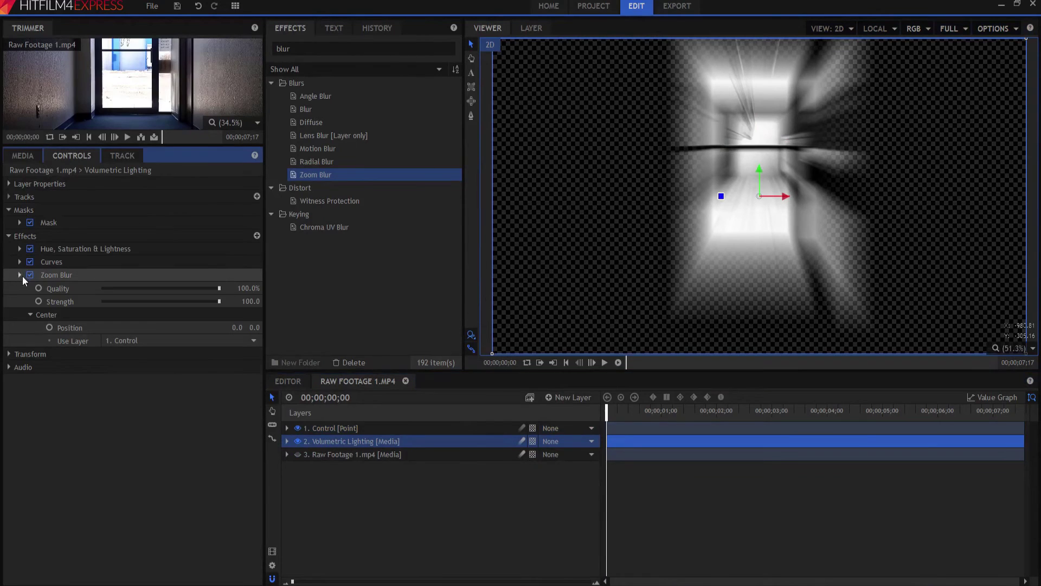
click(60, 274)
right_click(61, 275)
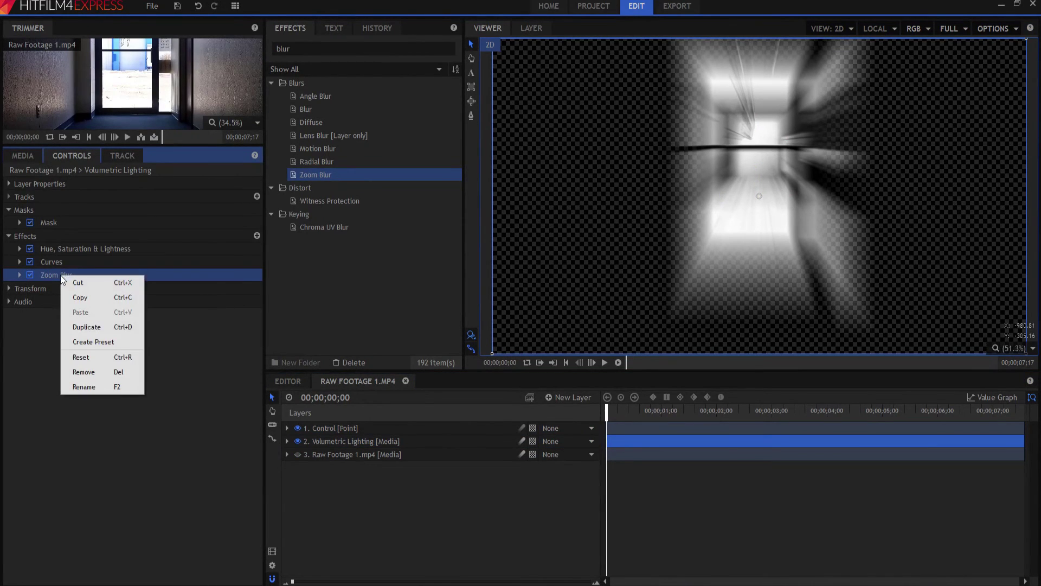
click(82, 327)
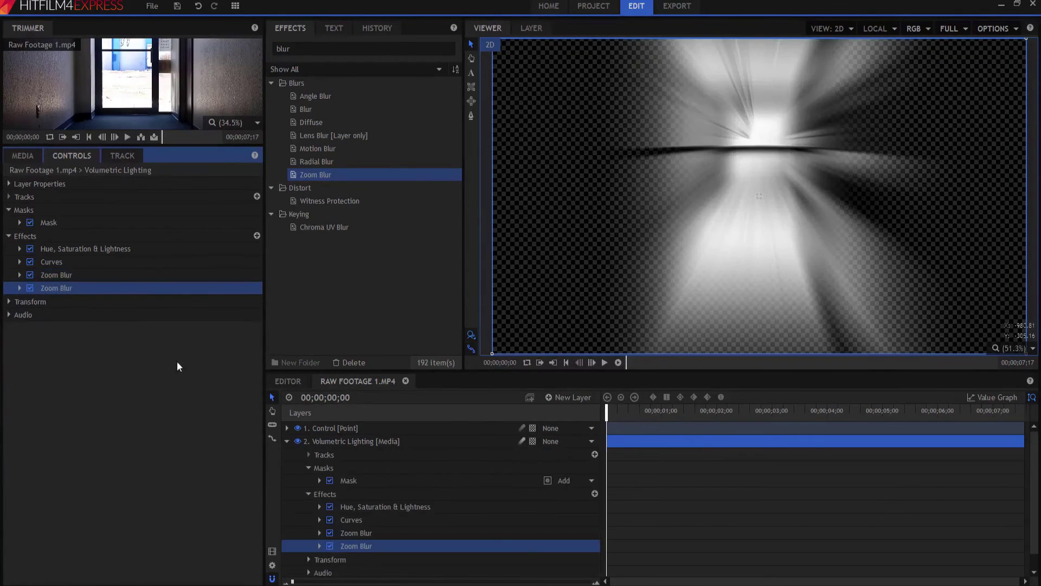
click(346, 429)
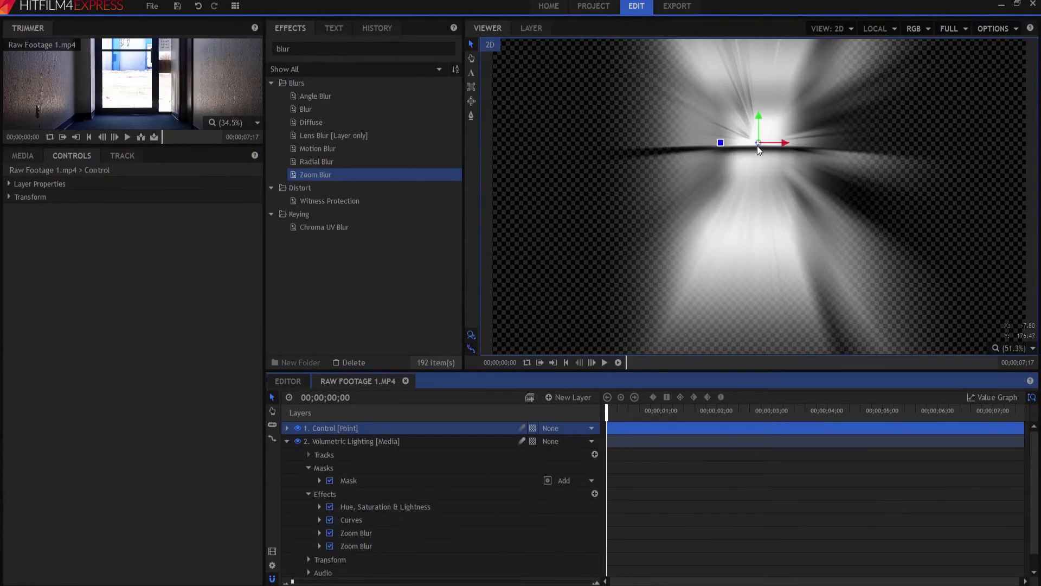
drag(758, 144, 757, 121)
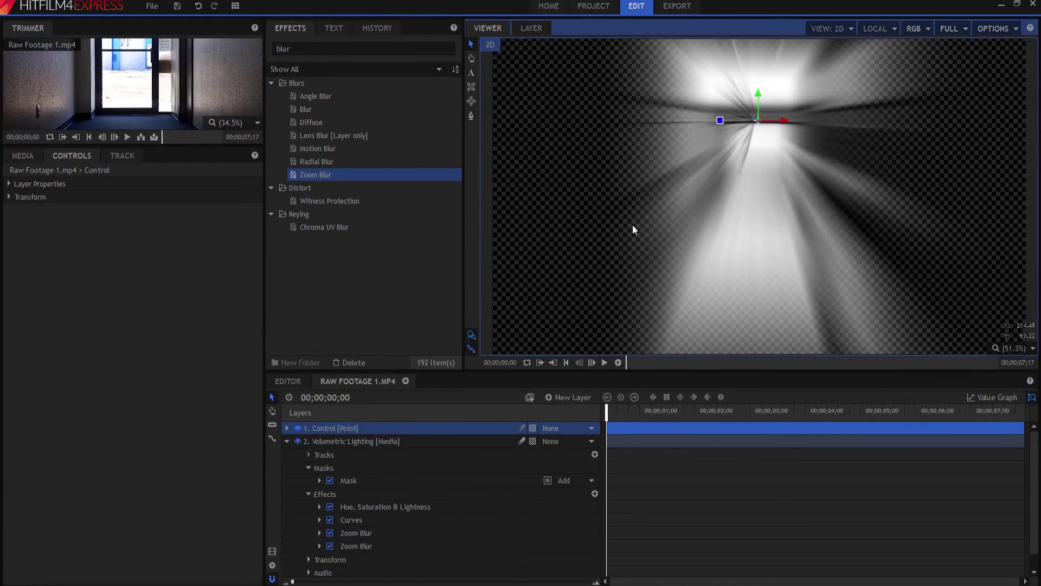
- Set Volumetric Lighting to Screen blend mode and make the Raw Footage layer visible
right_click(322, 441)
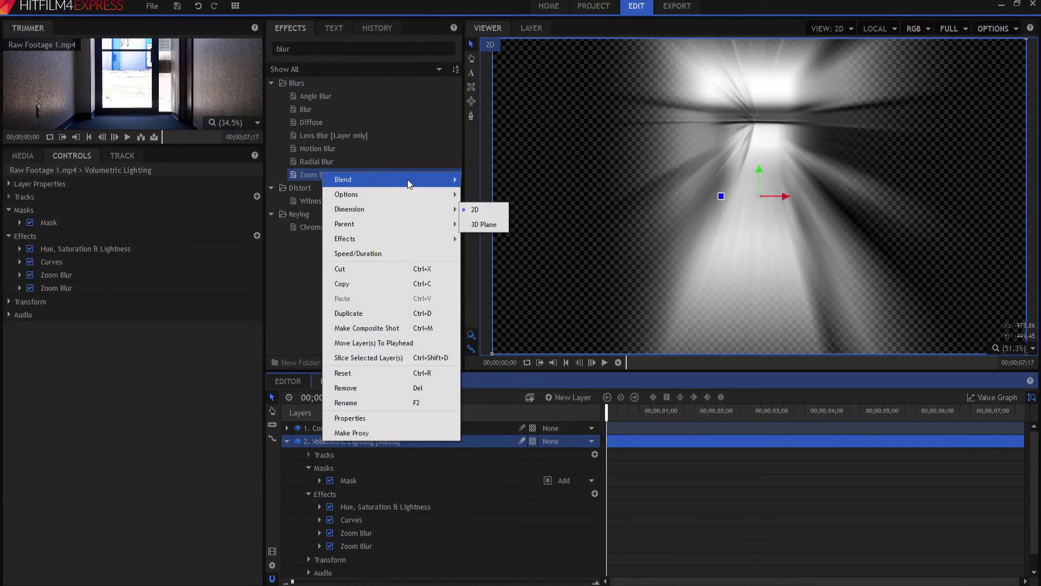
mouse_move(408, 179)
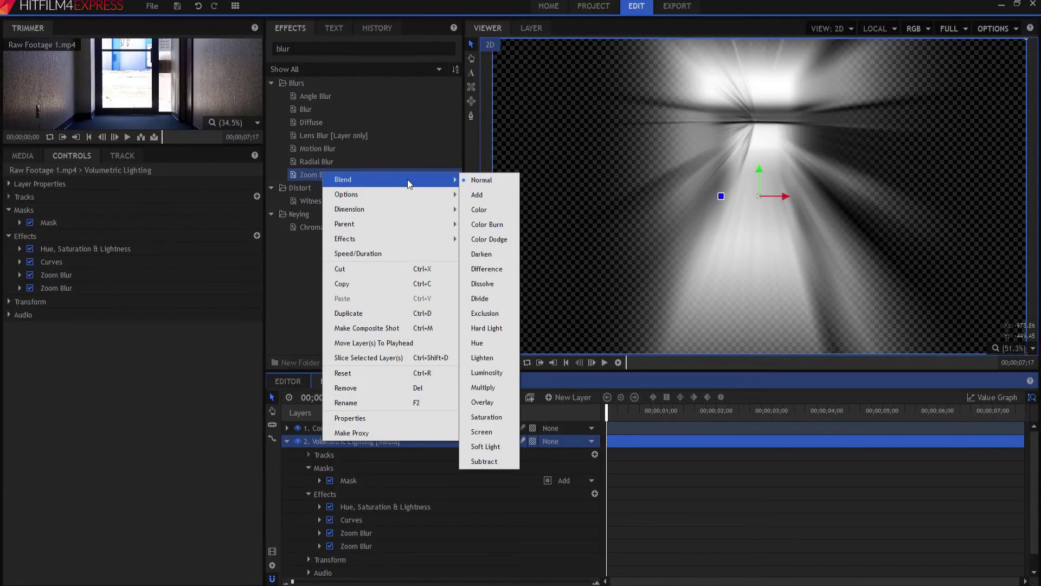
click(490, 432)
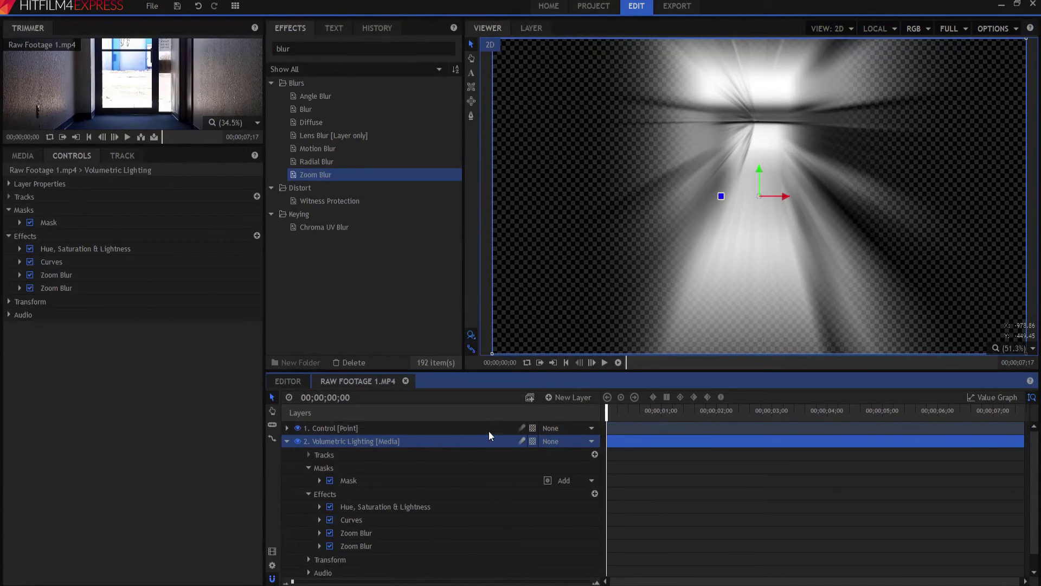
click(287, 442)
click(297, 454)
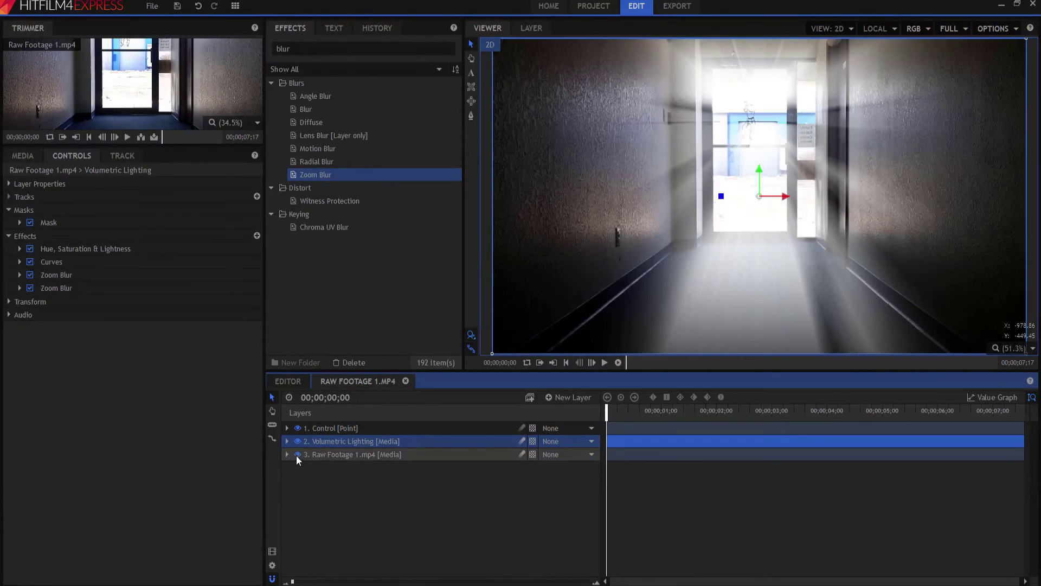
click(334, 428)
- Scrub to the man in the doorway and move the Control point into the door
mouse_move(759, 120)
mouse_down()
mouse_move(761, 99)
mouse_move(755, 136)
mouse_up()
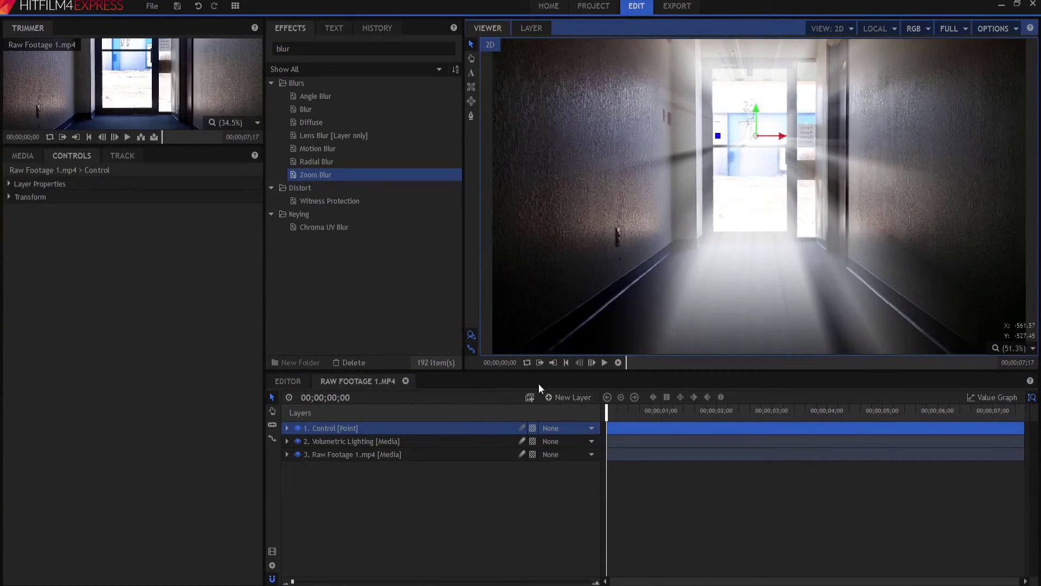
drag(607, 414, 694, 410)
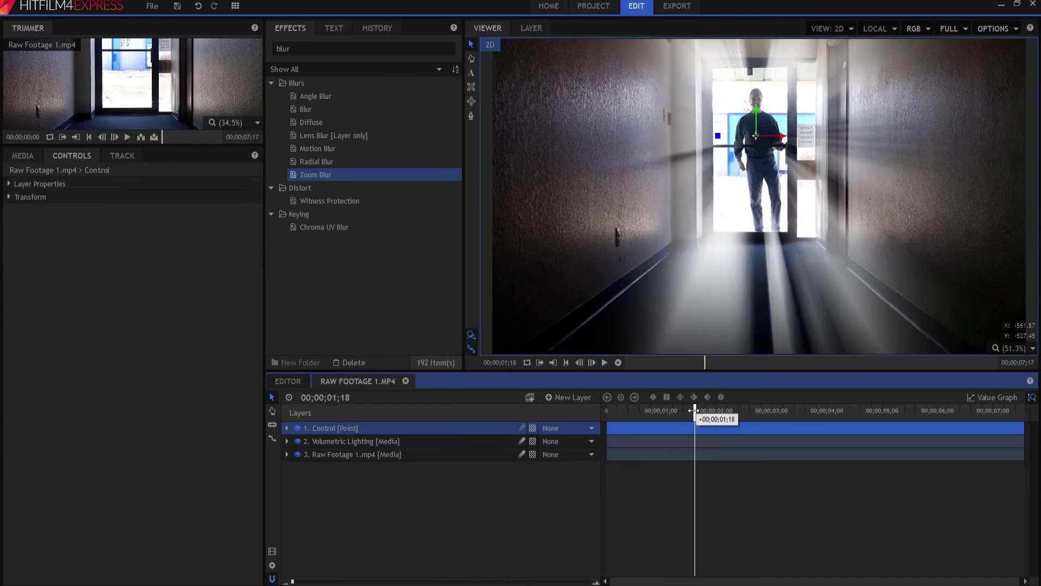
click(754, 141)
drag(754, 141, 918, 160)
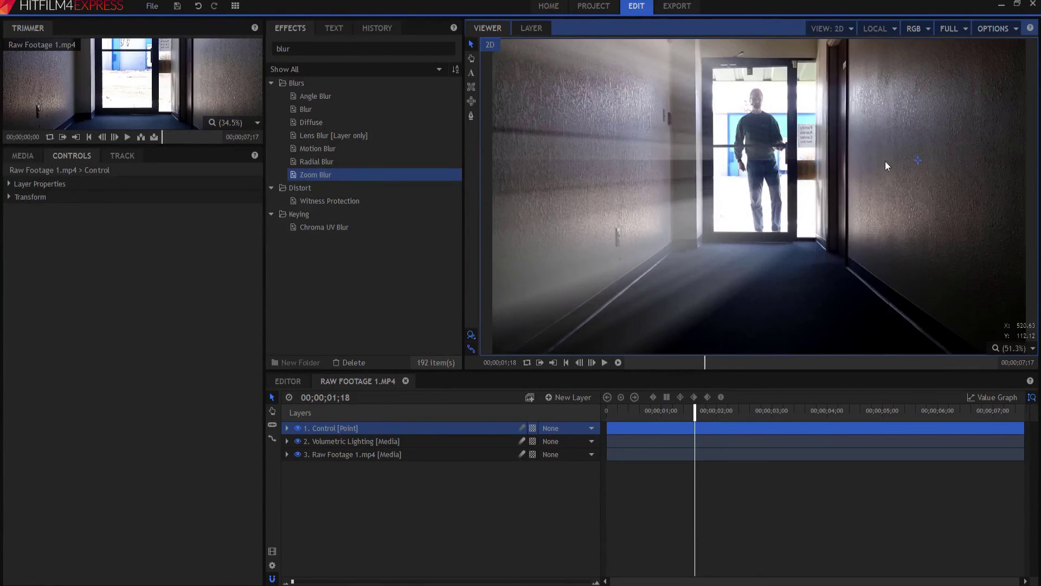
- Re-aim the Control point at the door behind the man and check the rays later in the clip
drag(797, 150, 758, 140)
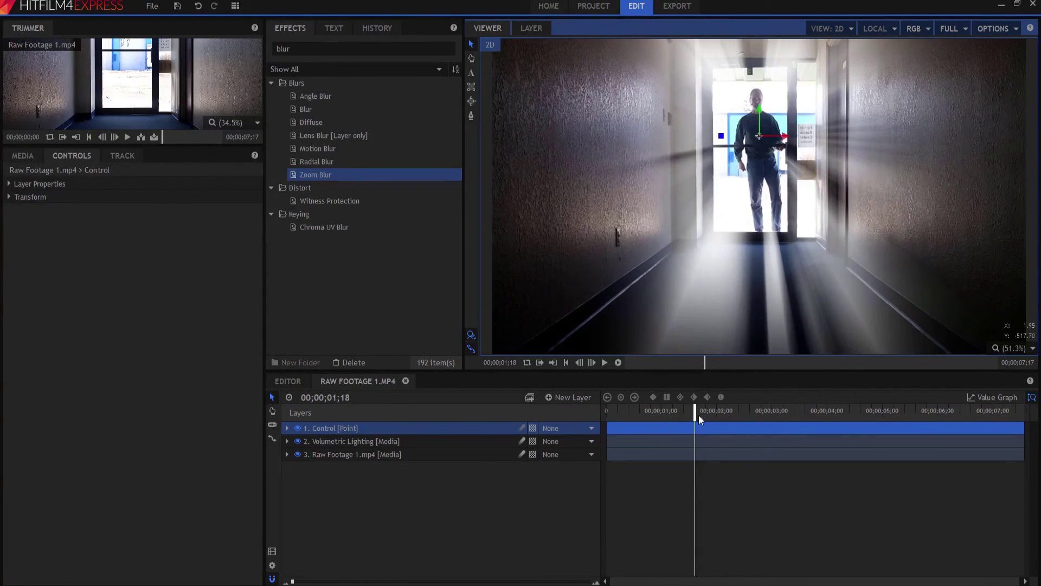
drag(696, 415, 843, 404)
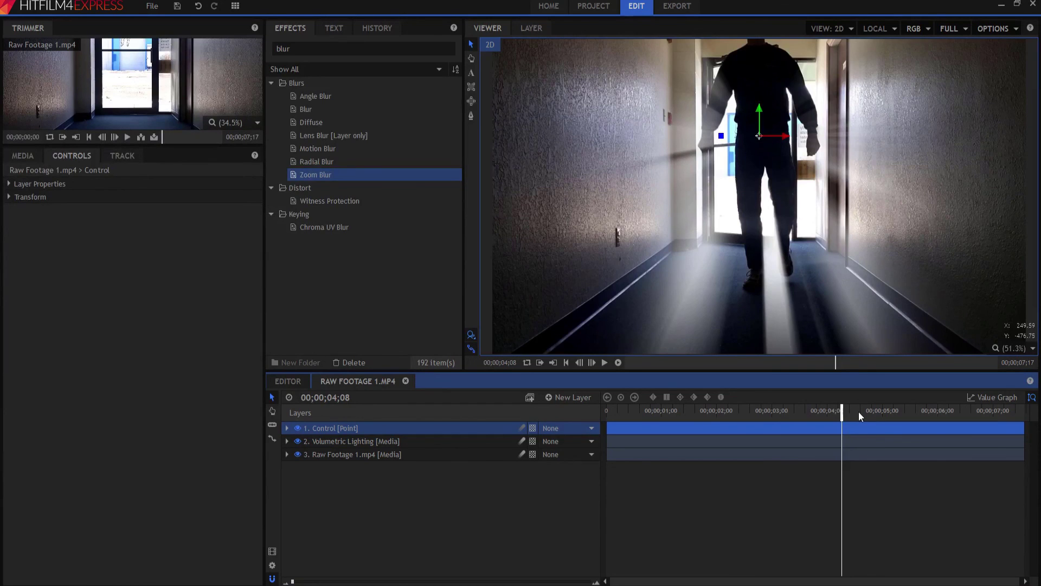
drag(843, 411, 814, 414)
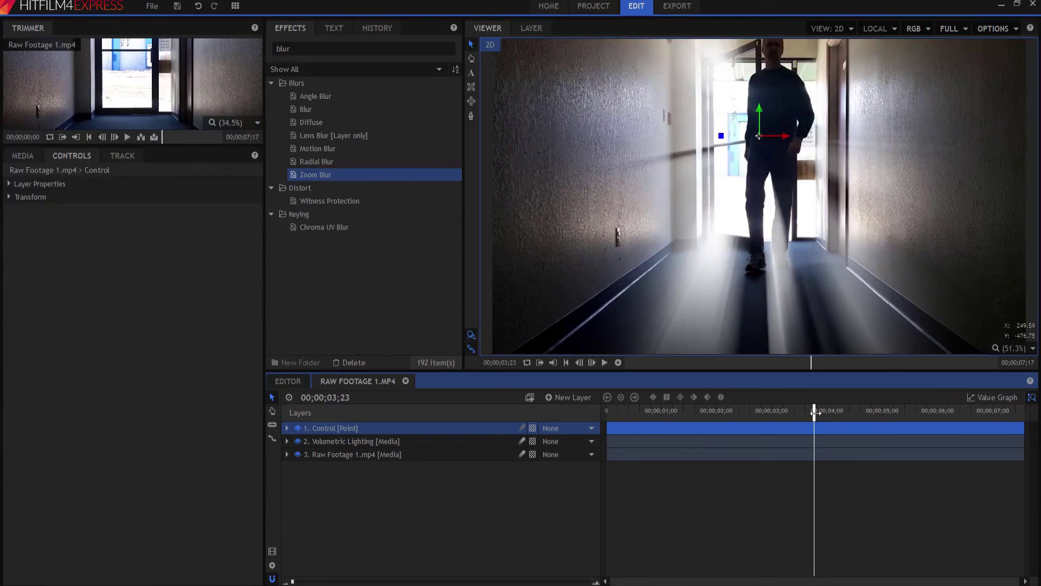